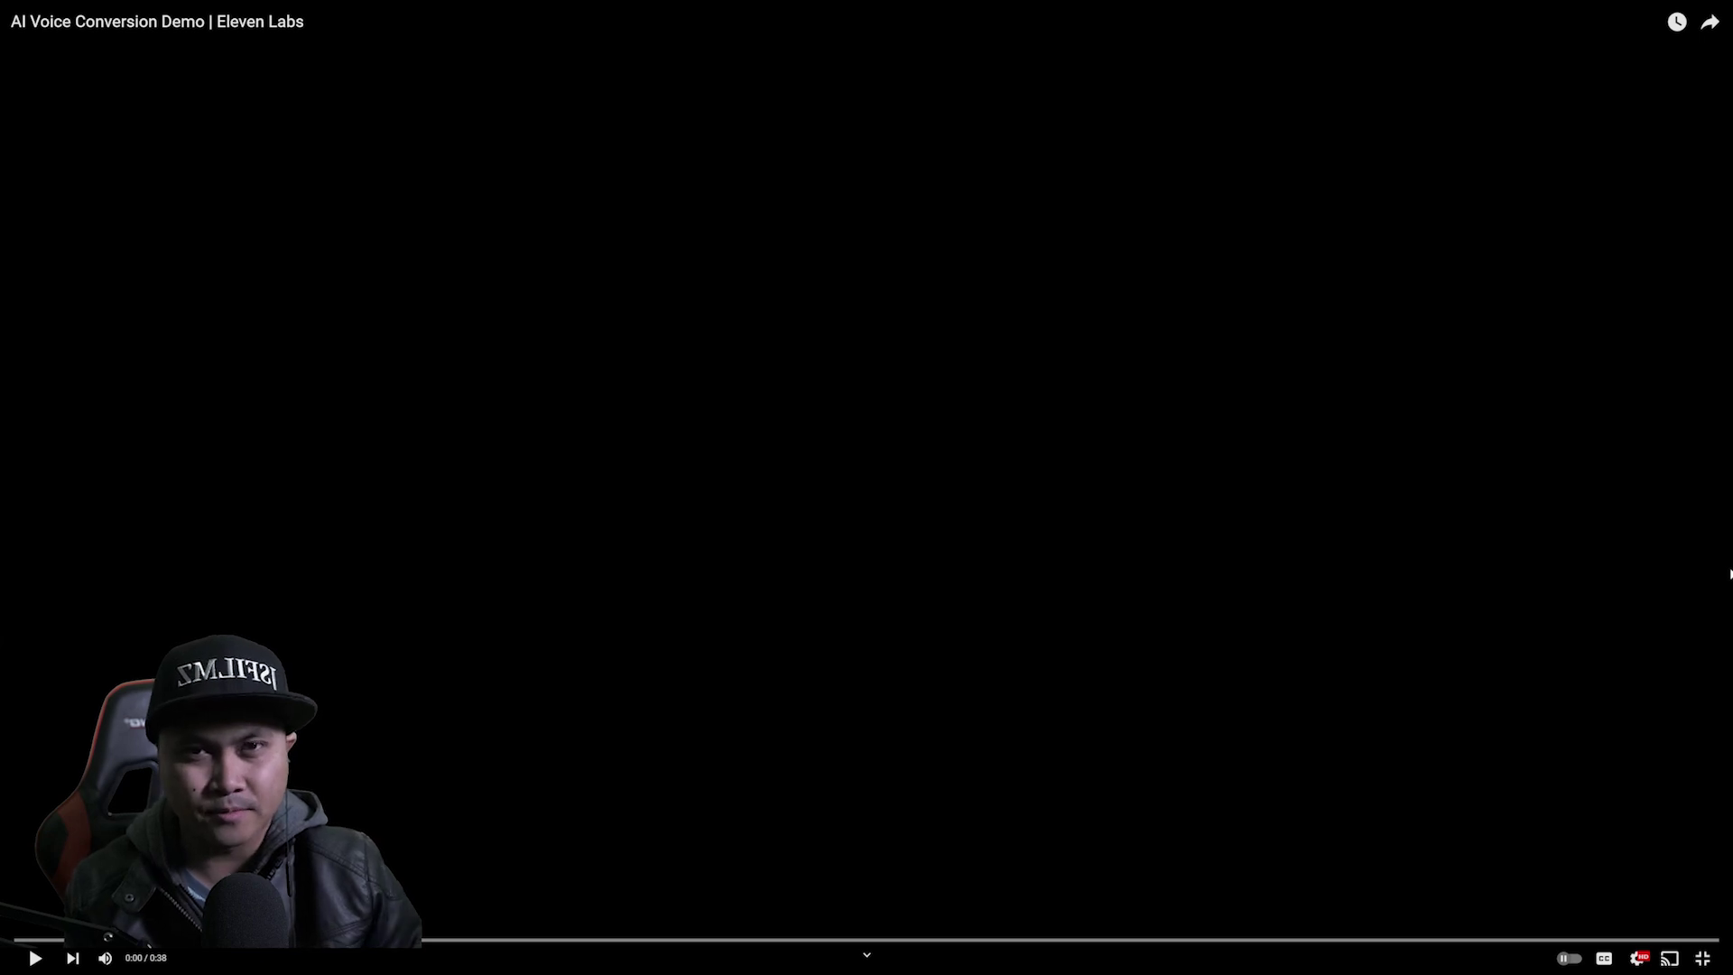
Play the AI Voice Conversion Demo video
click(36, 957)
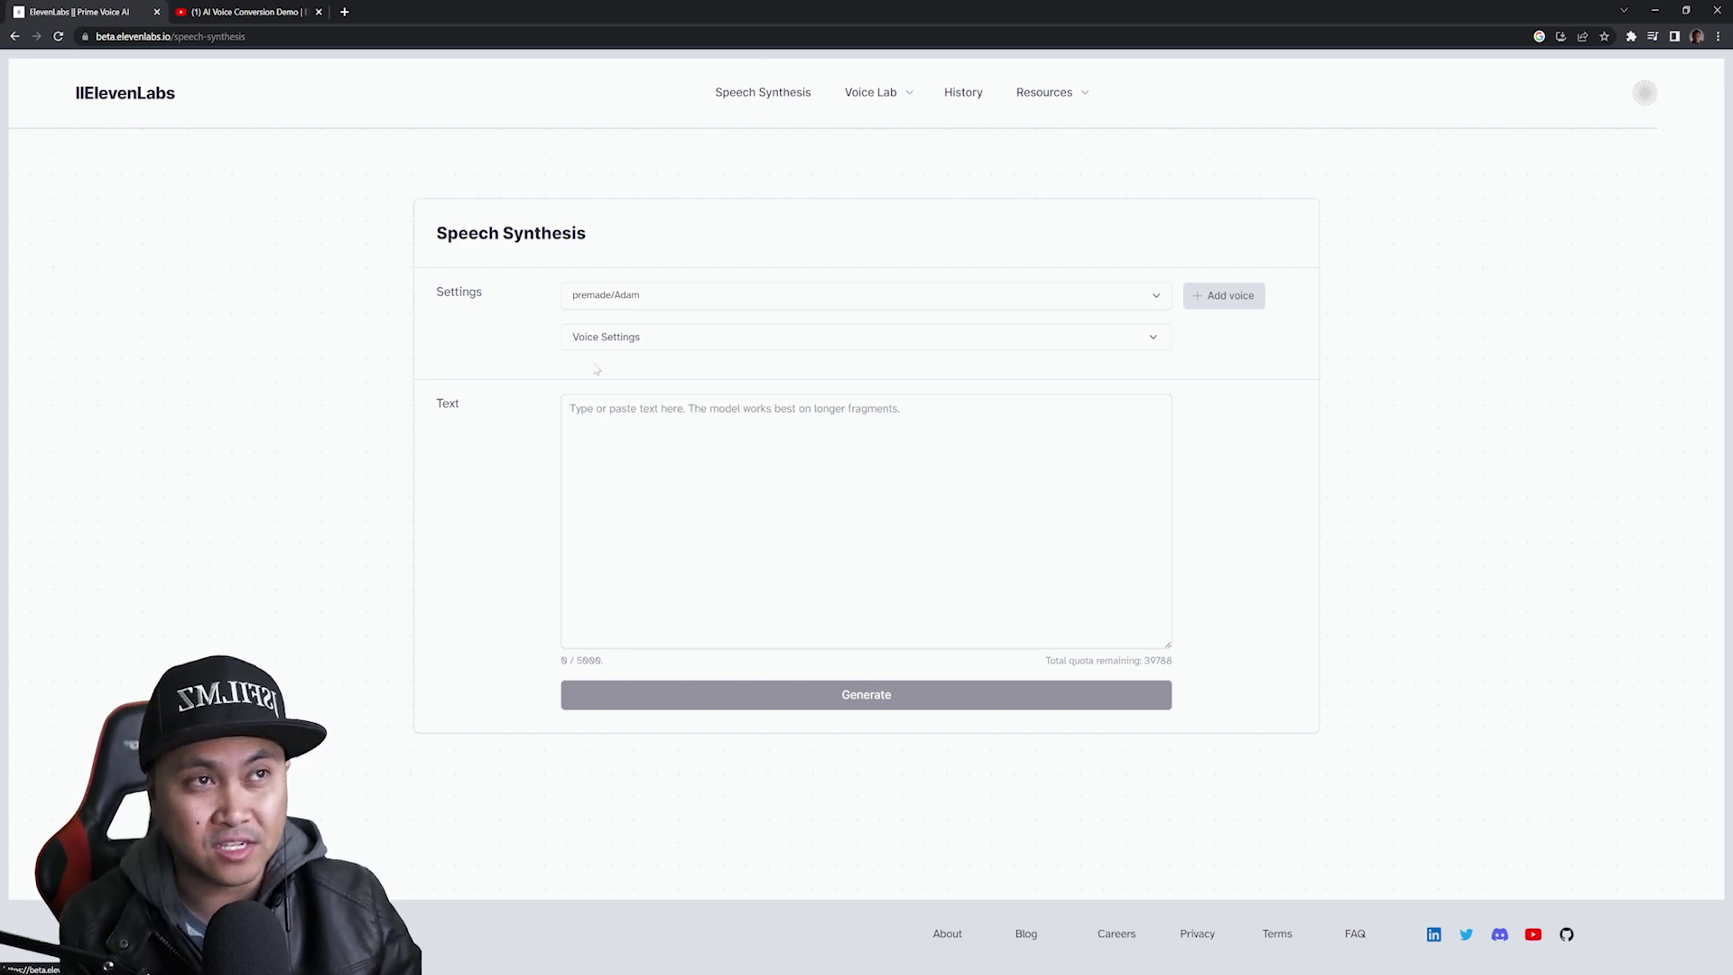
Look through the list of premade voices available for speech synthesis
click(612, 402)
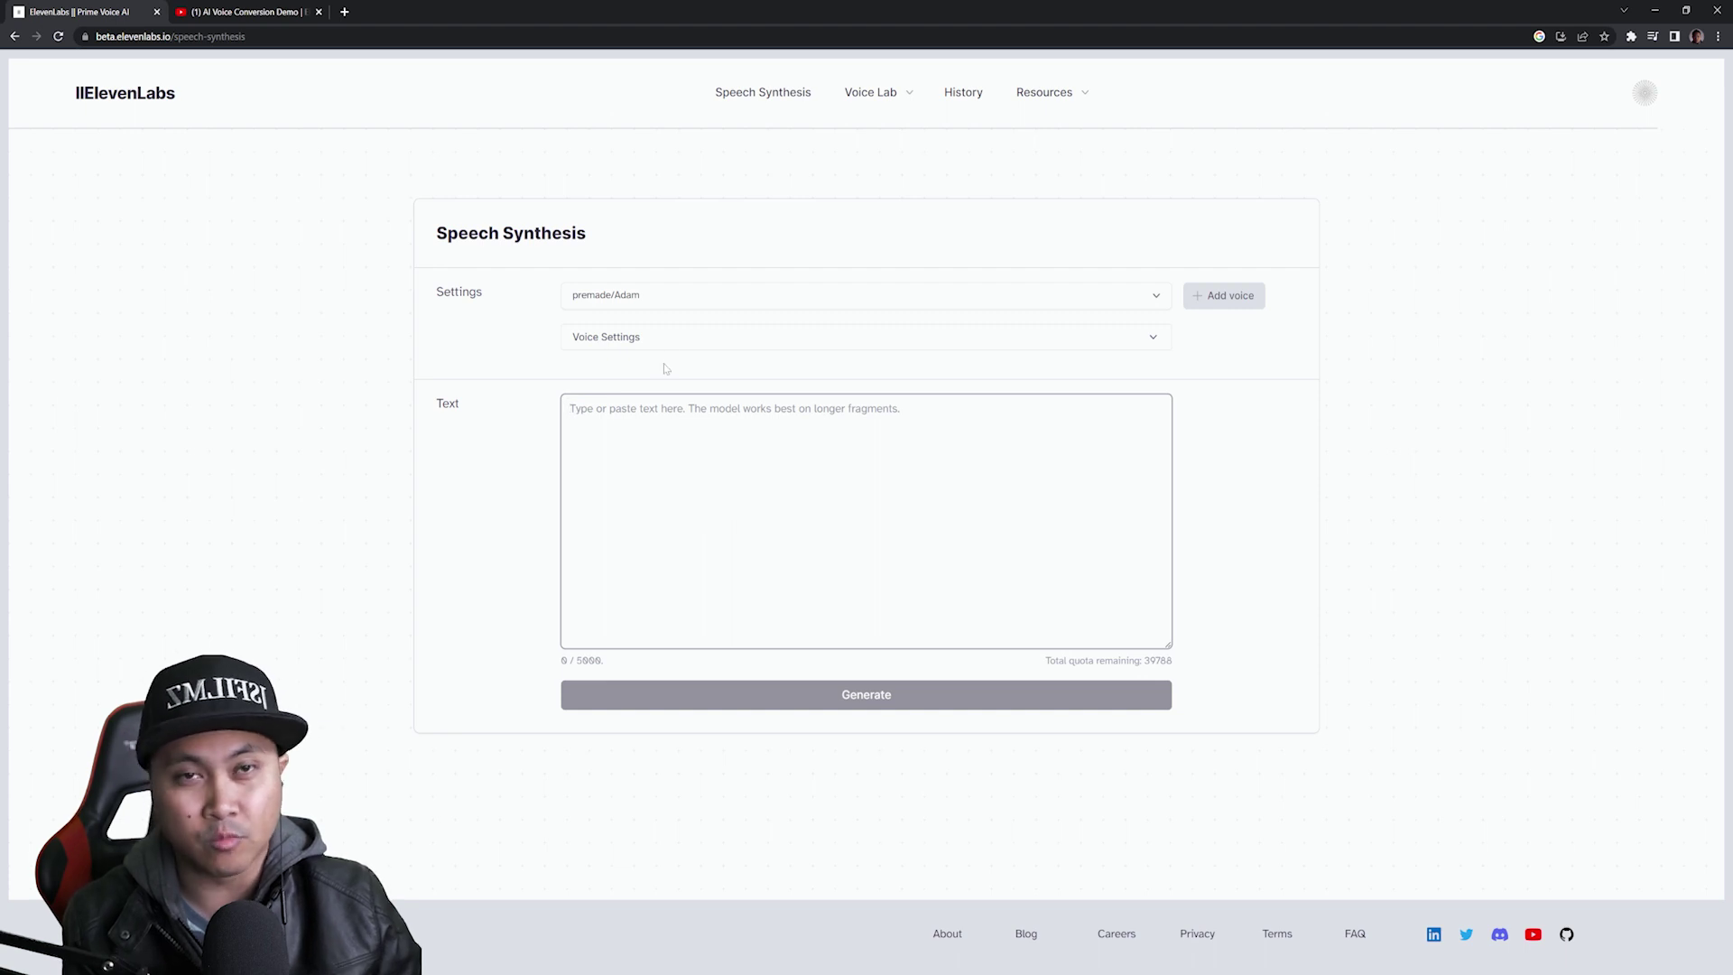
click(659, 298)
scroll(689, 386, down, 2)
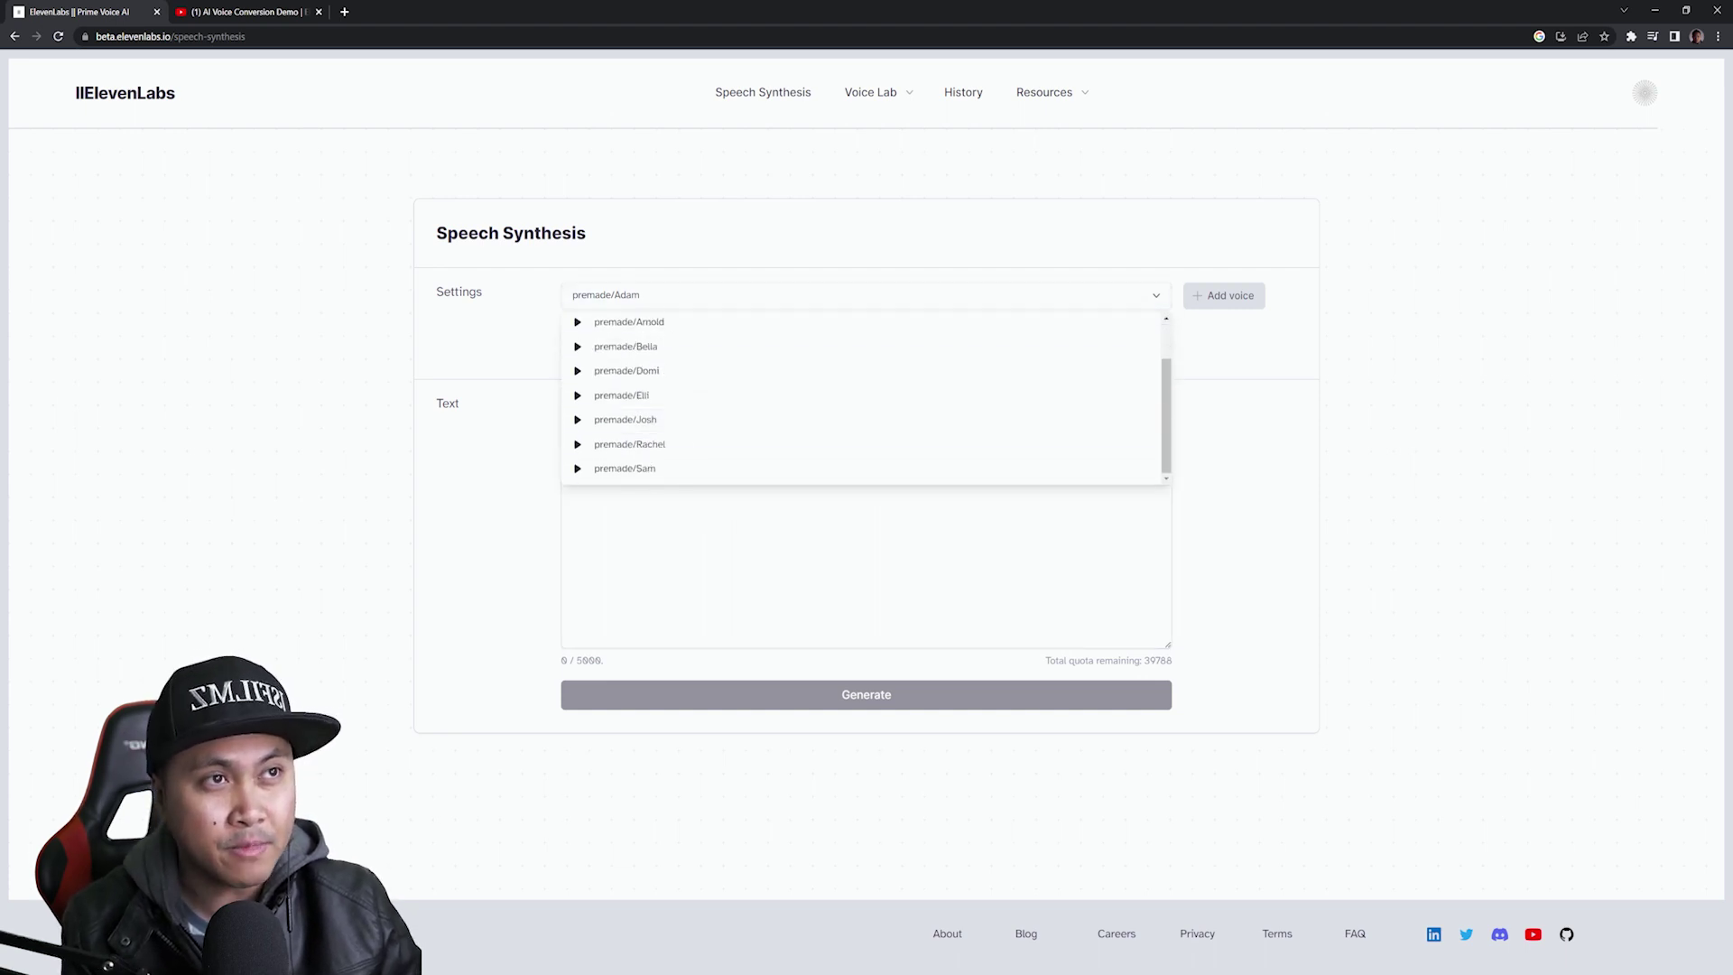
click(545, 539)
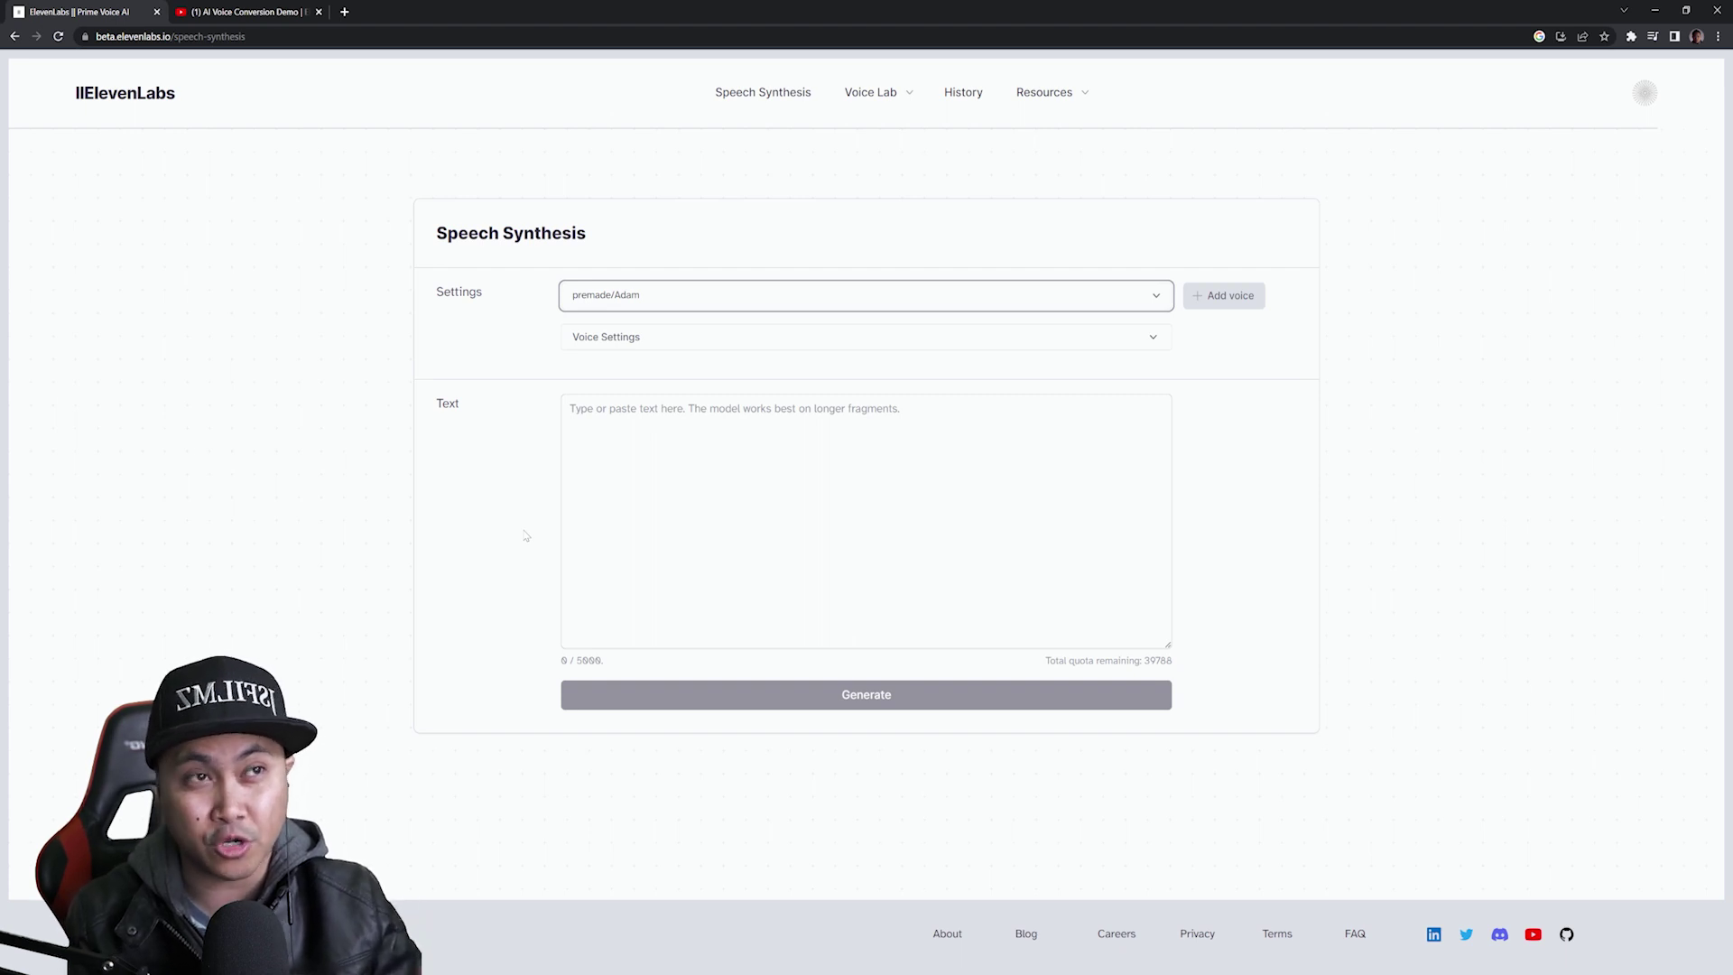
click(663, 425)
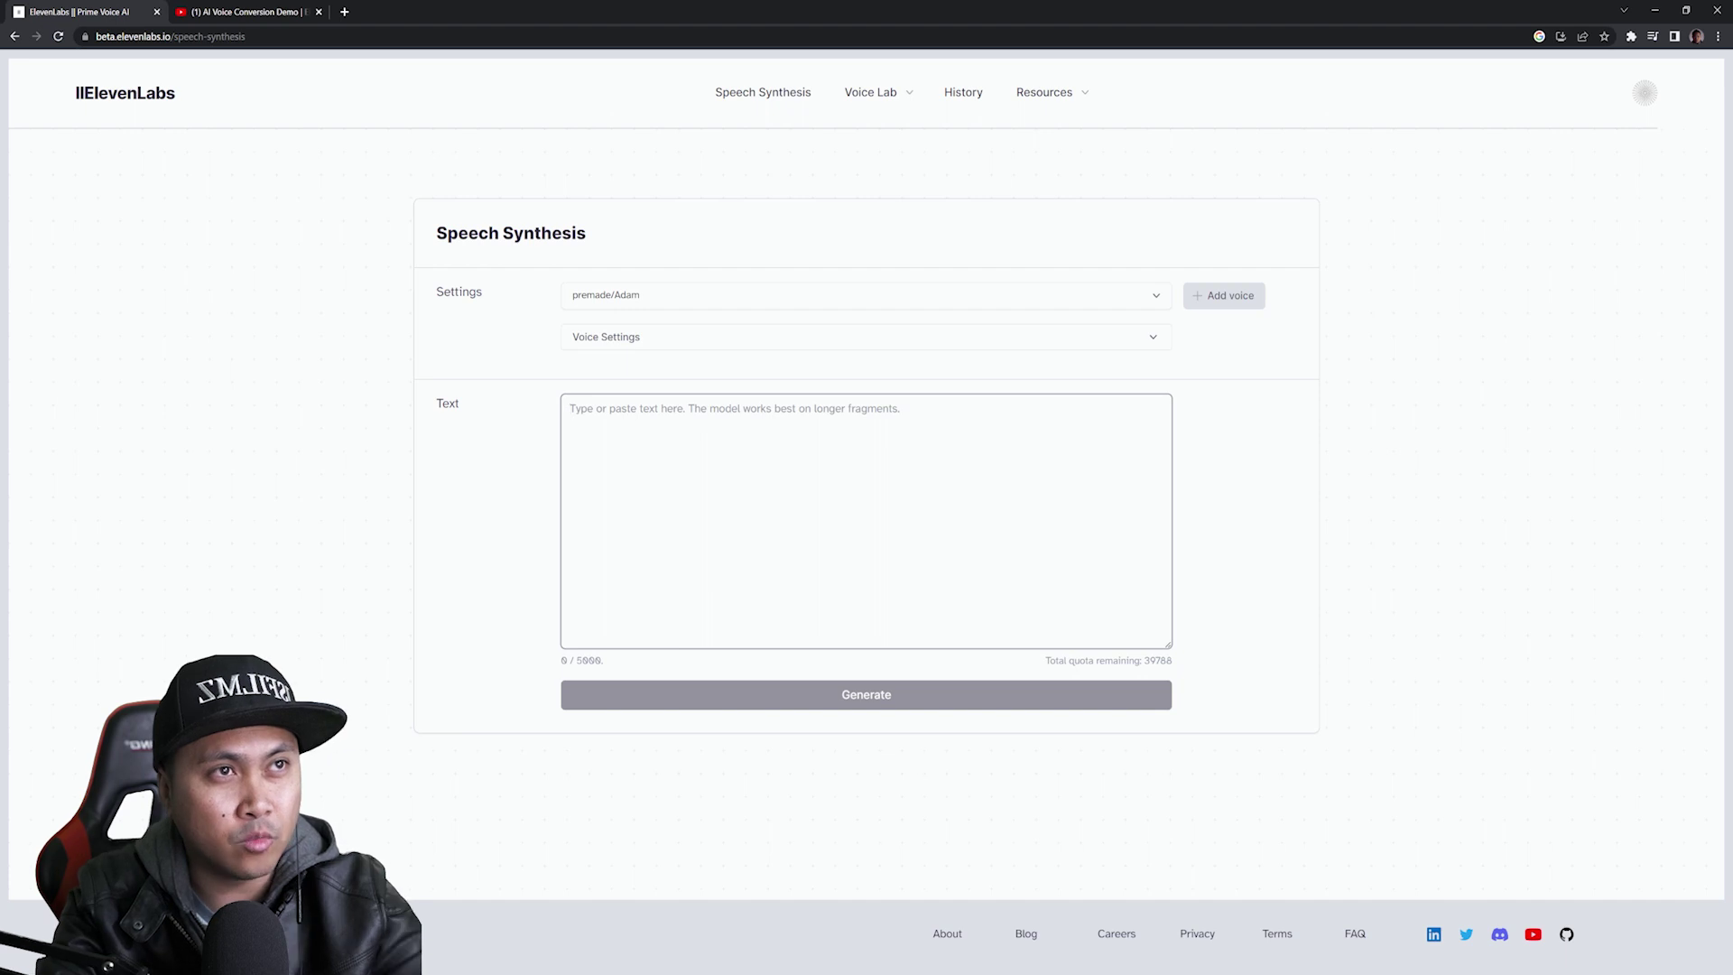
click(629, 296)
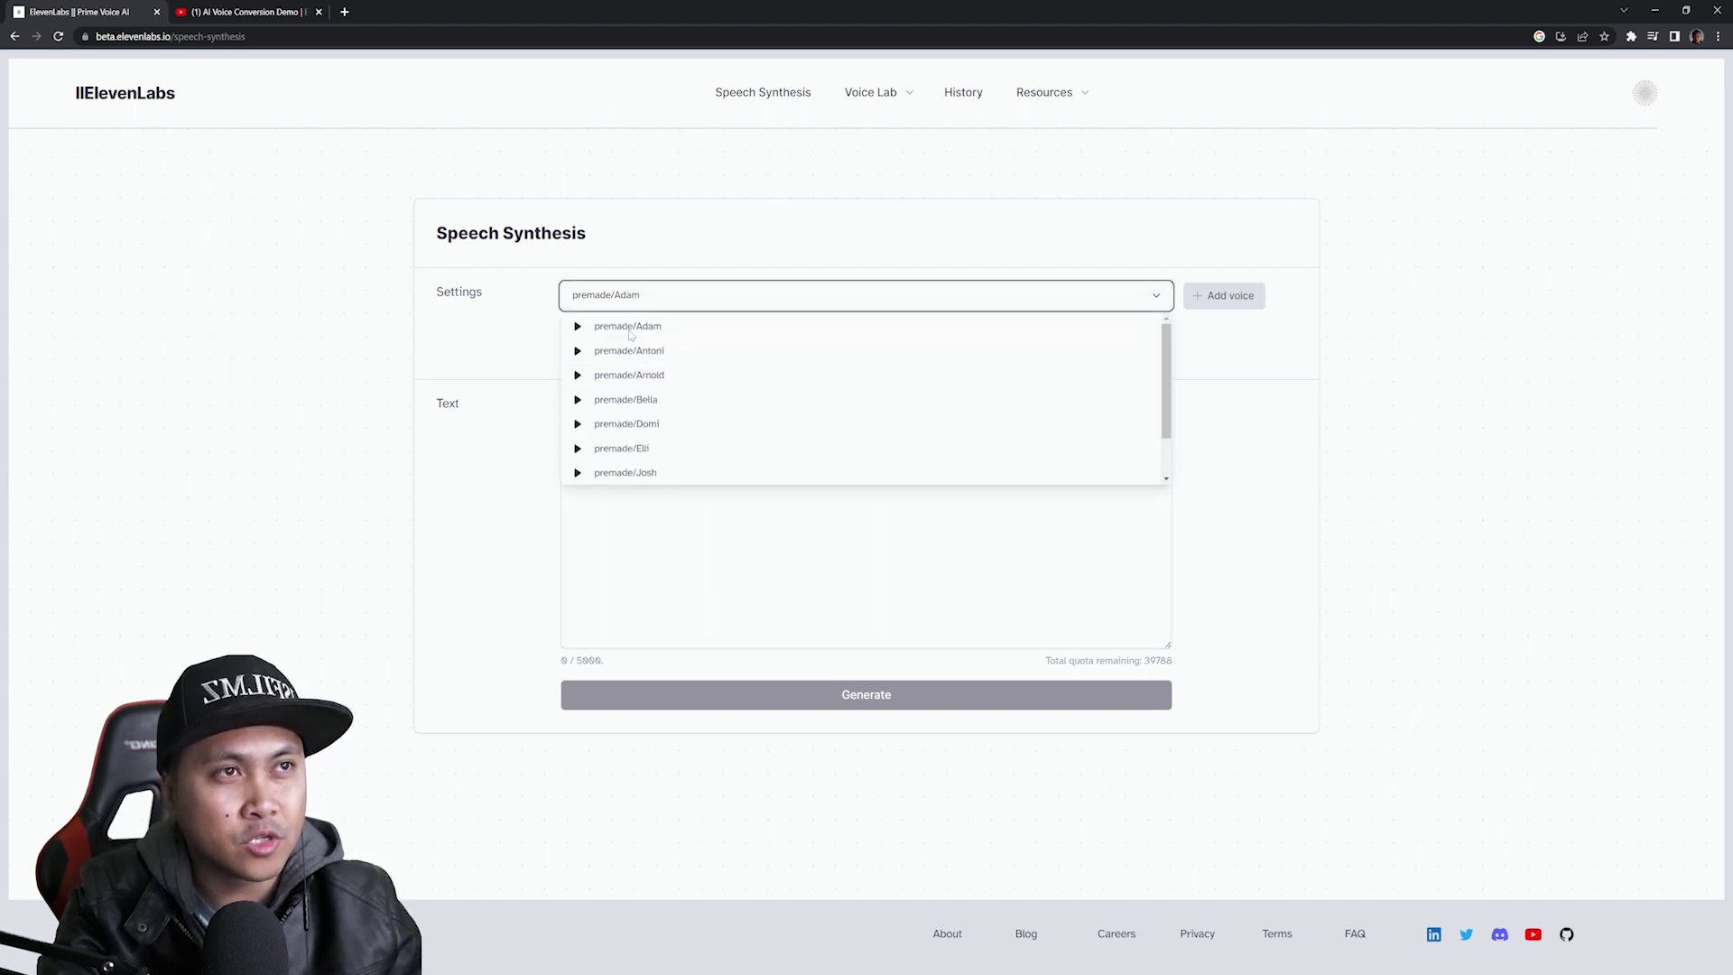
Generate speech with the premade Adam voice from the text "Just a small town boy, living in a lonely world. With an RTX 4090"
click(668, 523)
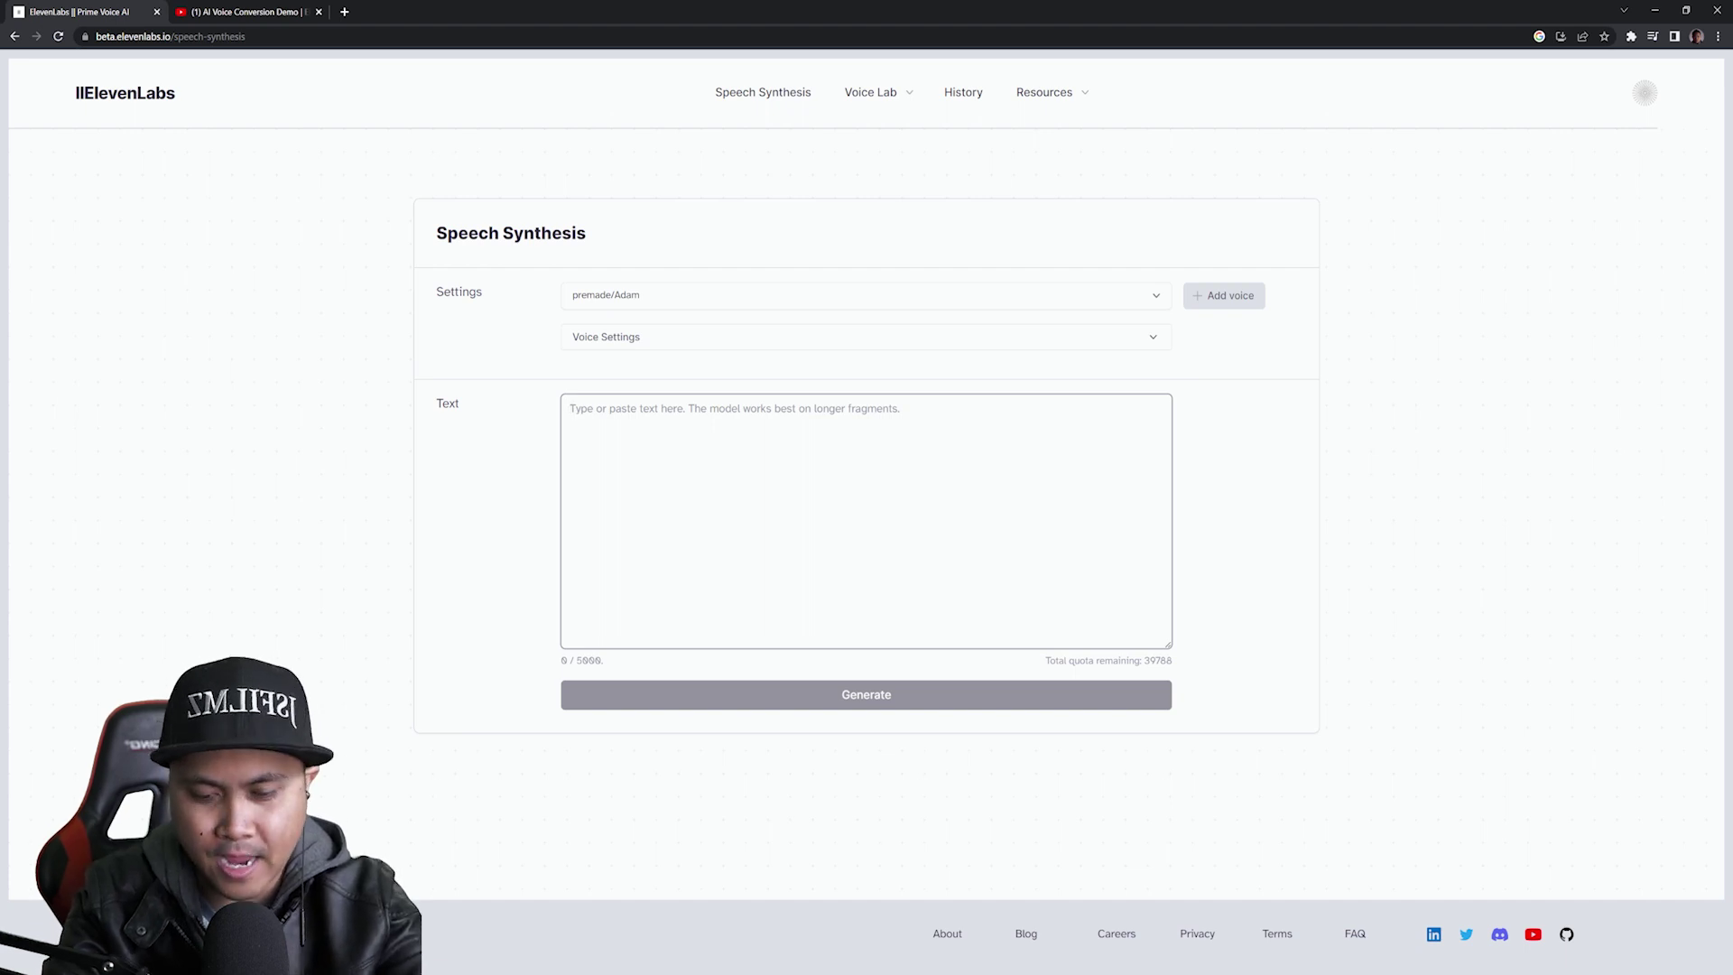
text(Just a small town boy, living in a lonely world. With an RTX 4)
text(090)
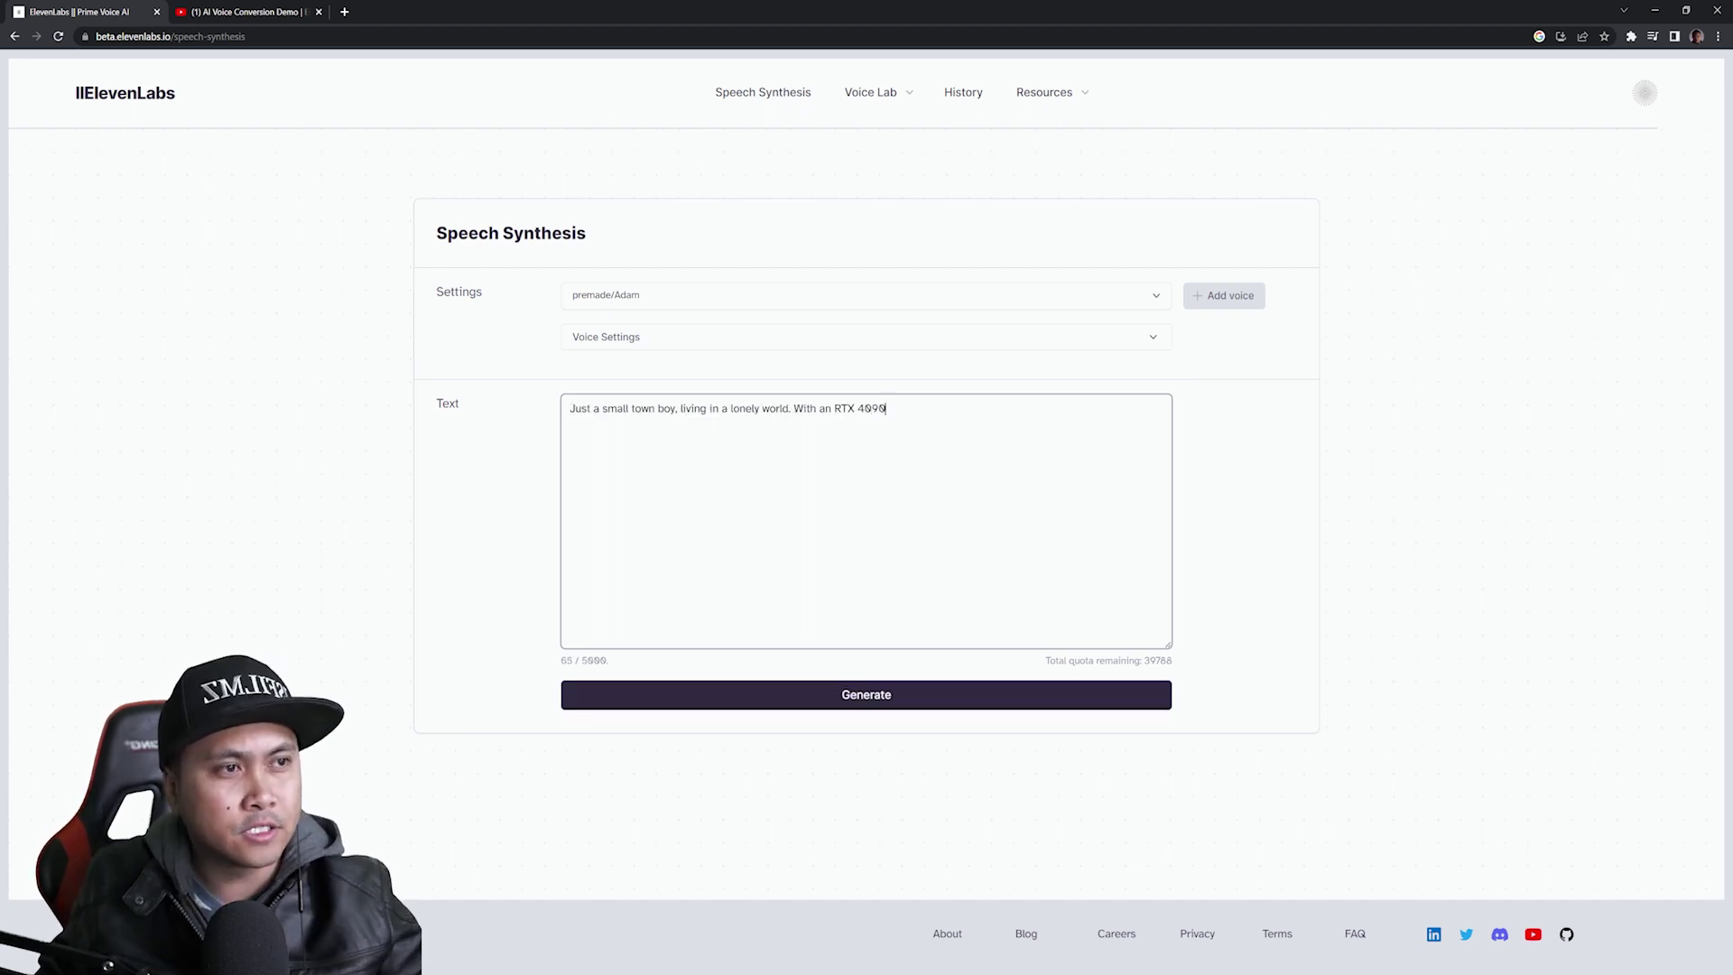
click(817, 696)
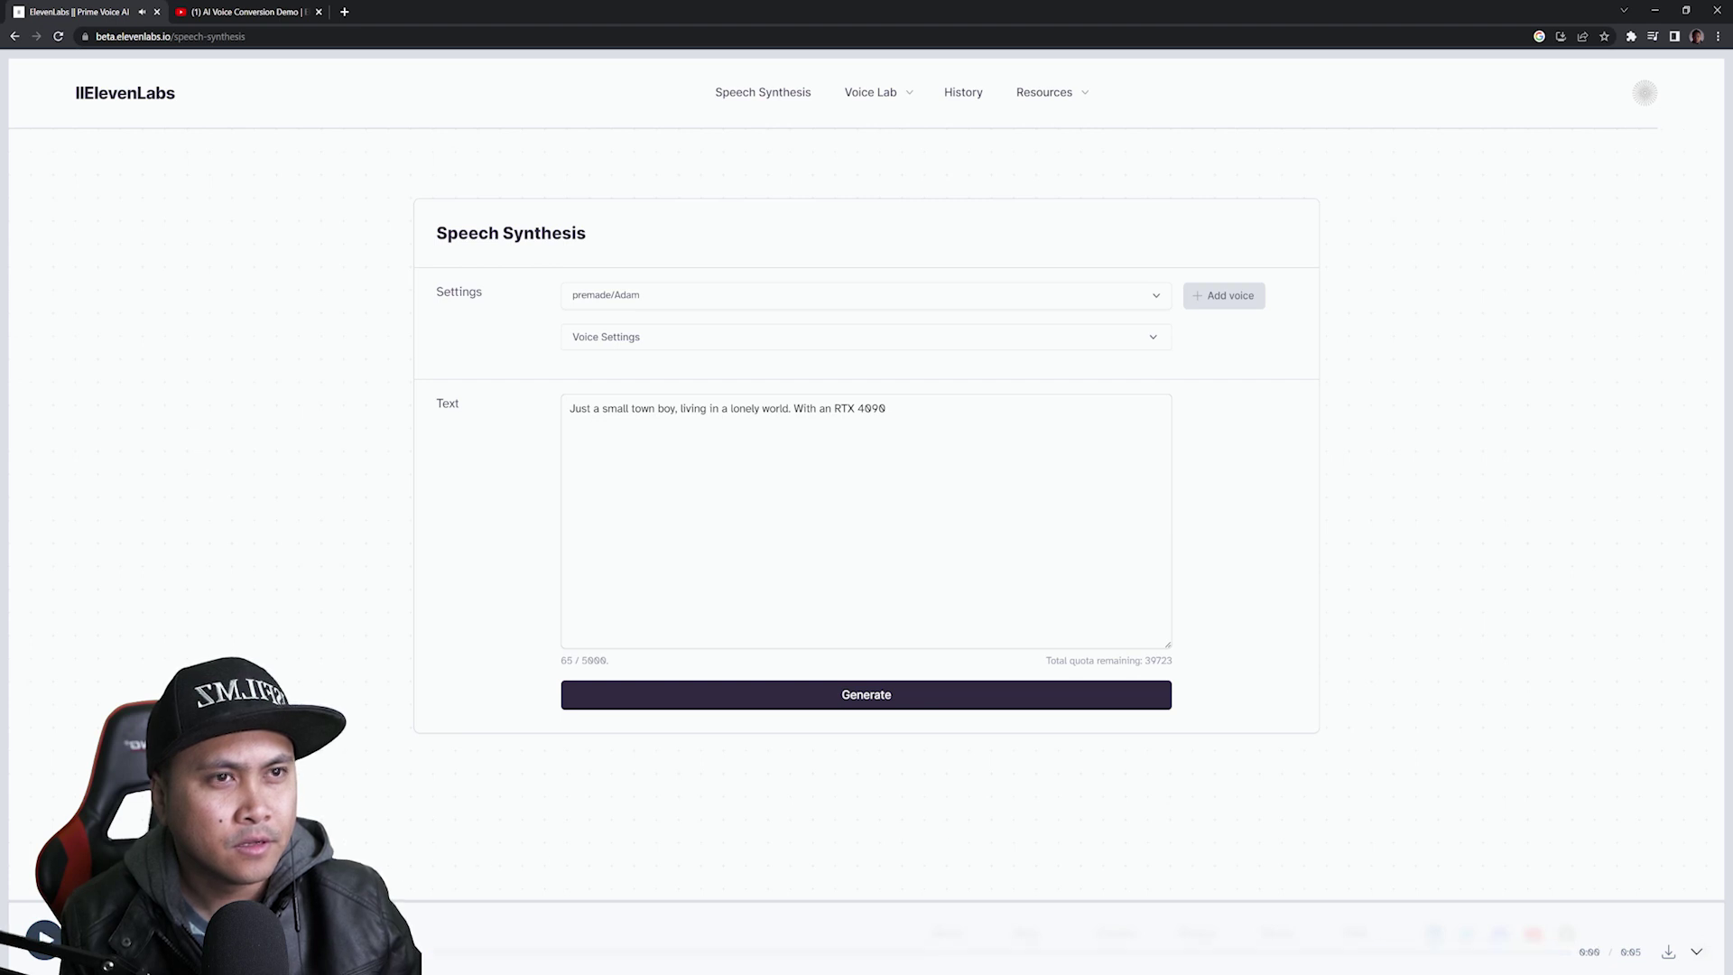
Expand the voice settings and generate the same text with the premade Antoni voice
click(596, 339)
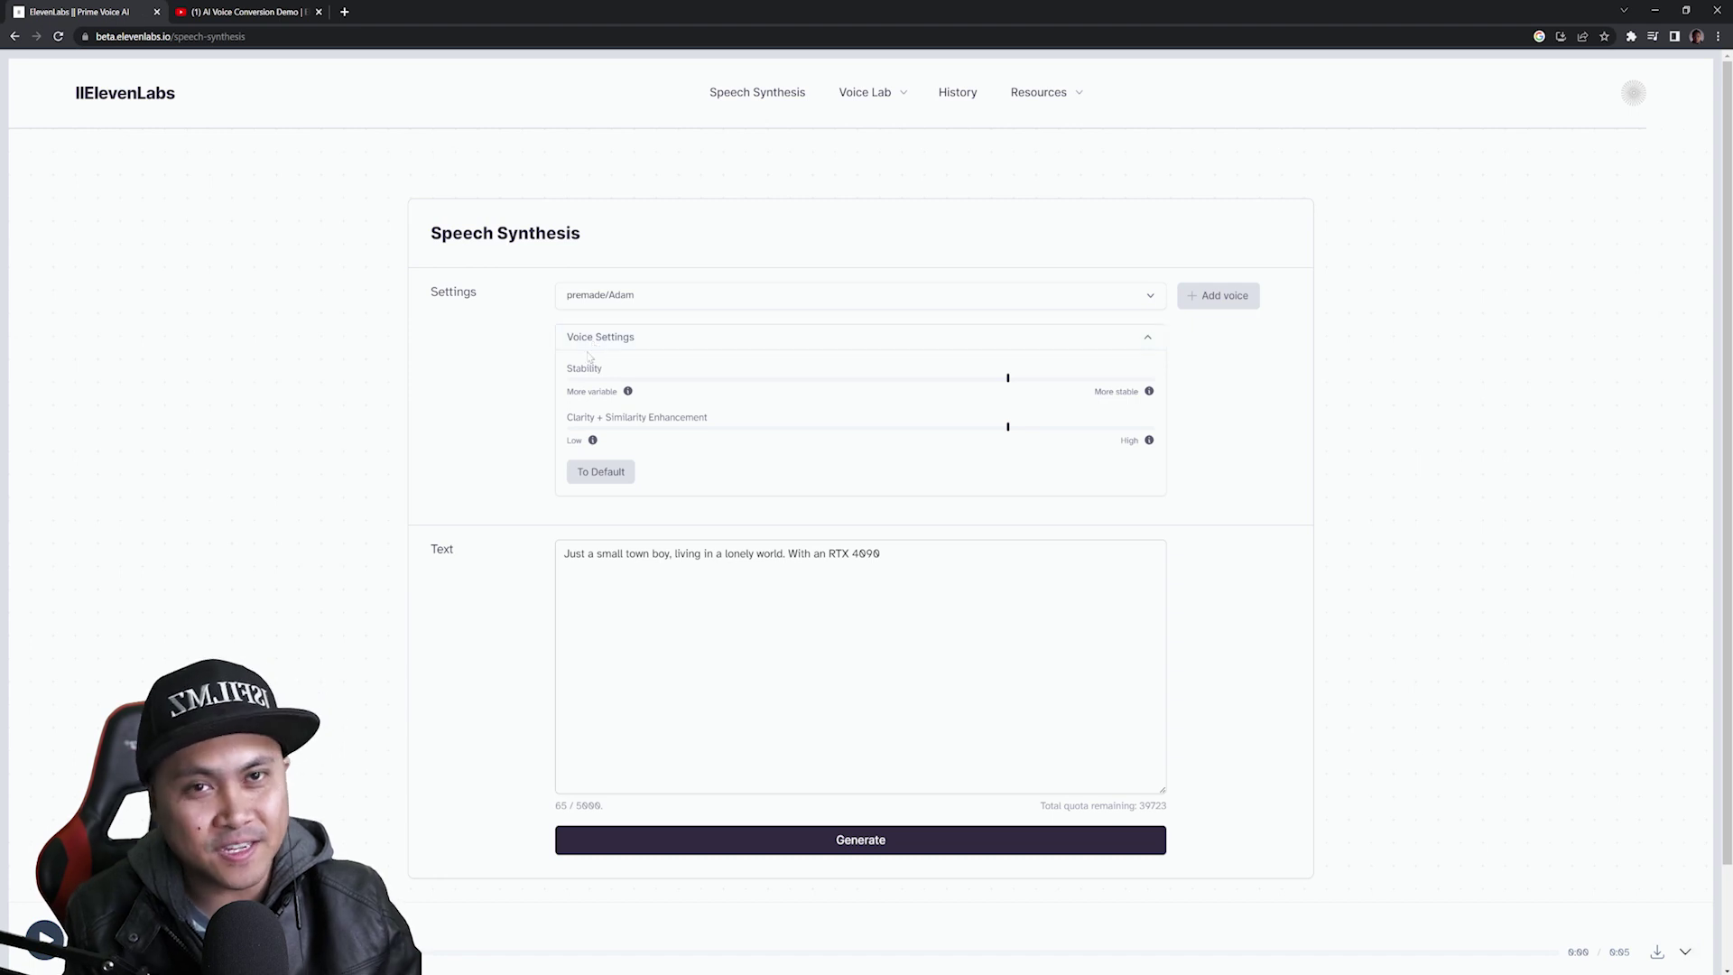
click(603, 294)
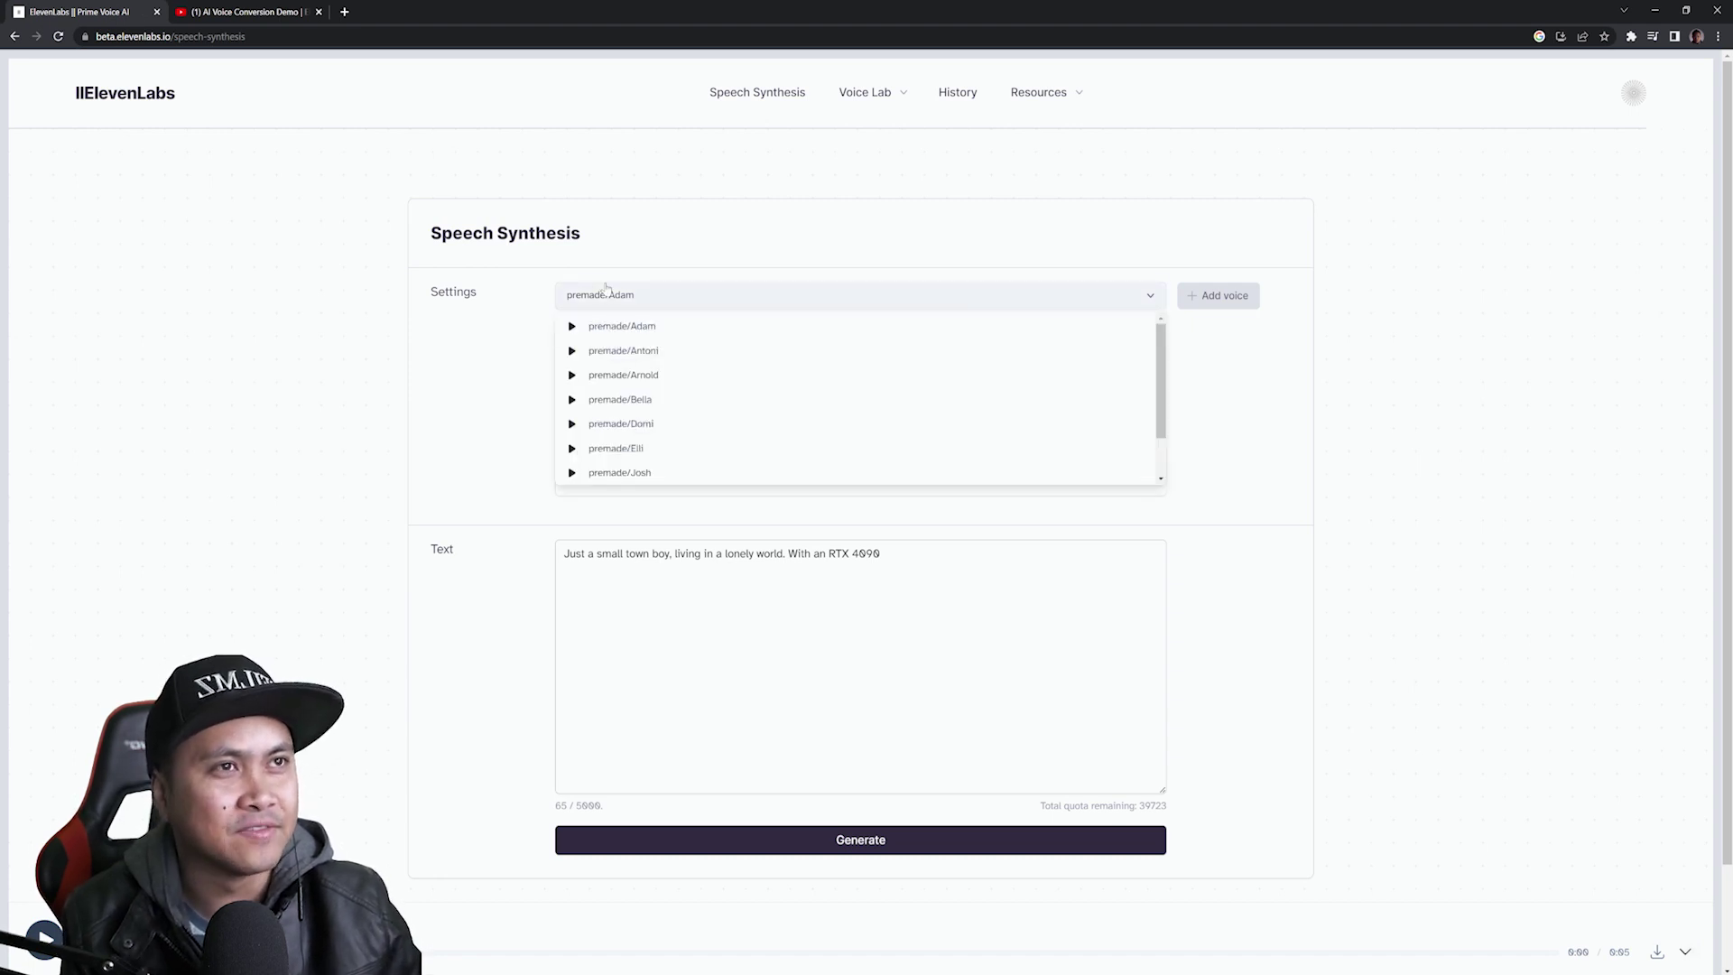
click(629, 354)
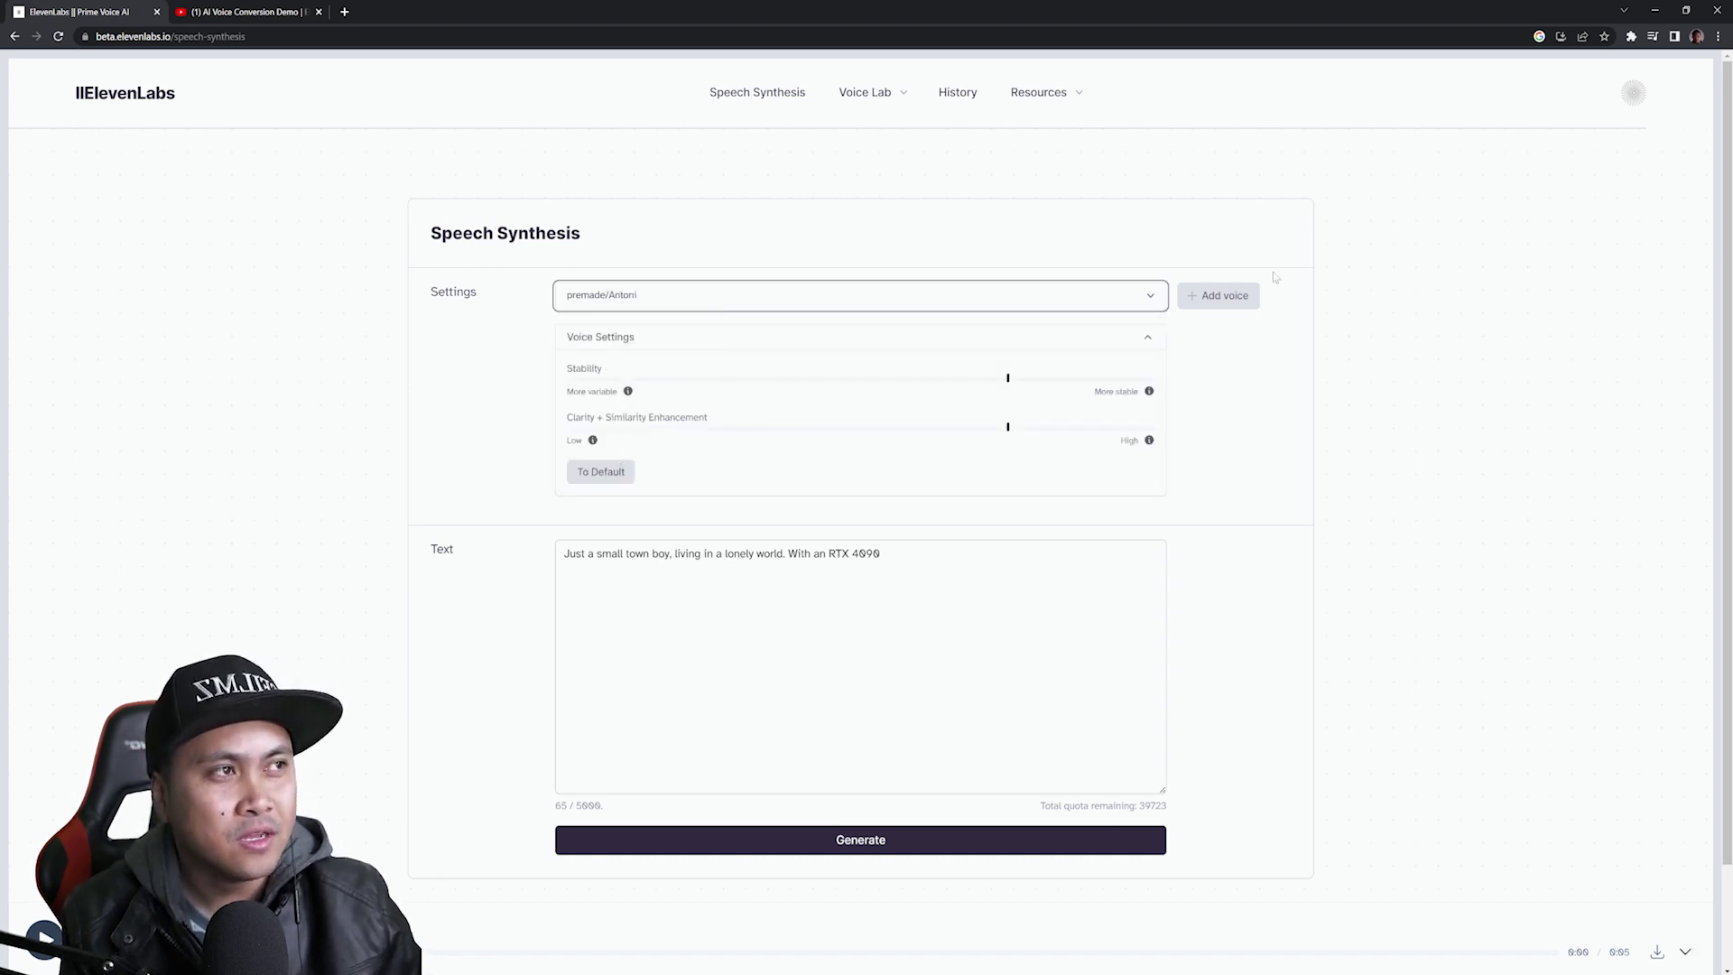
click(746, 848)
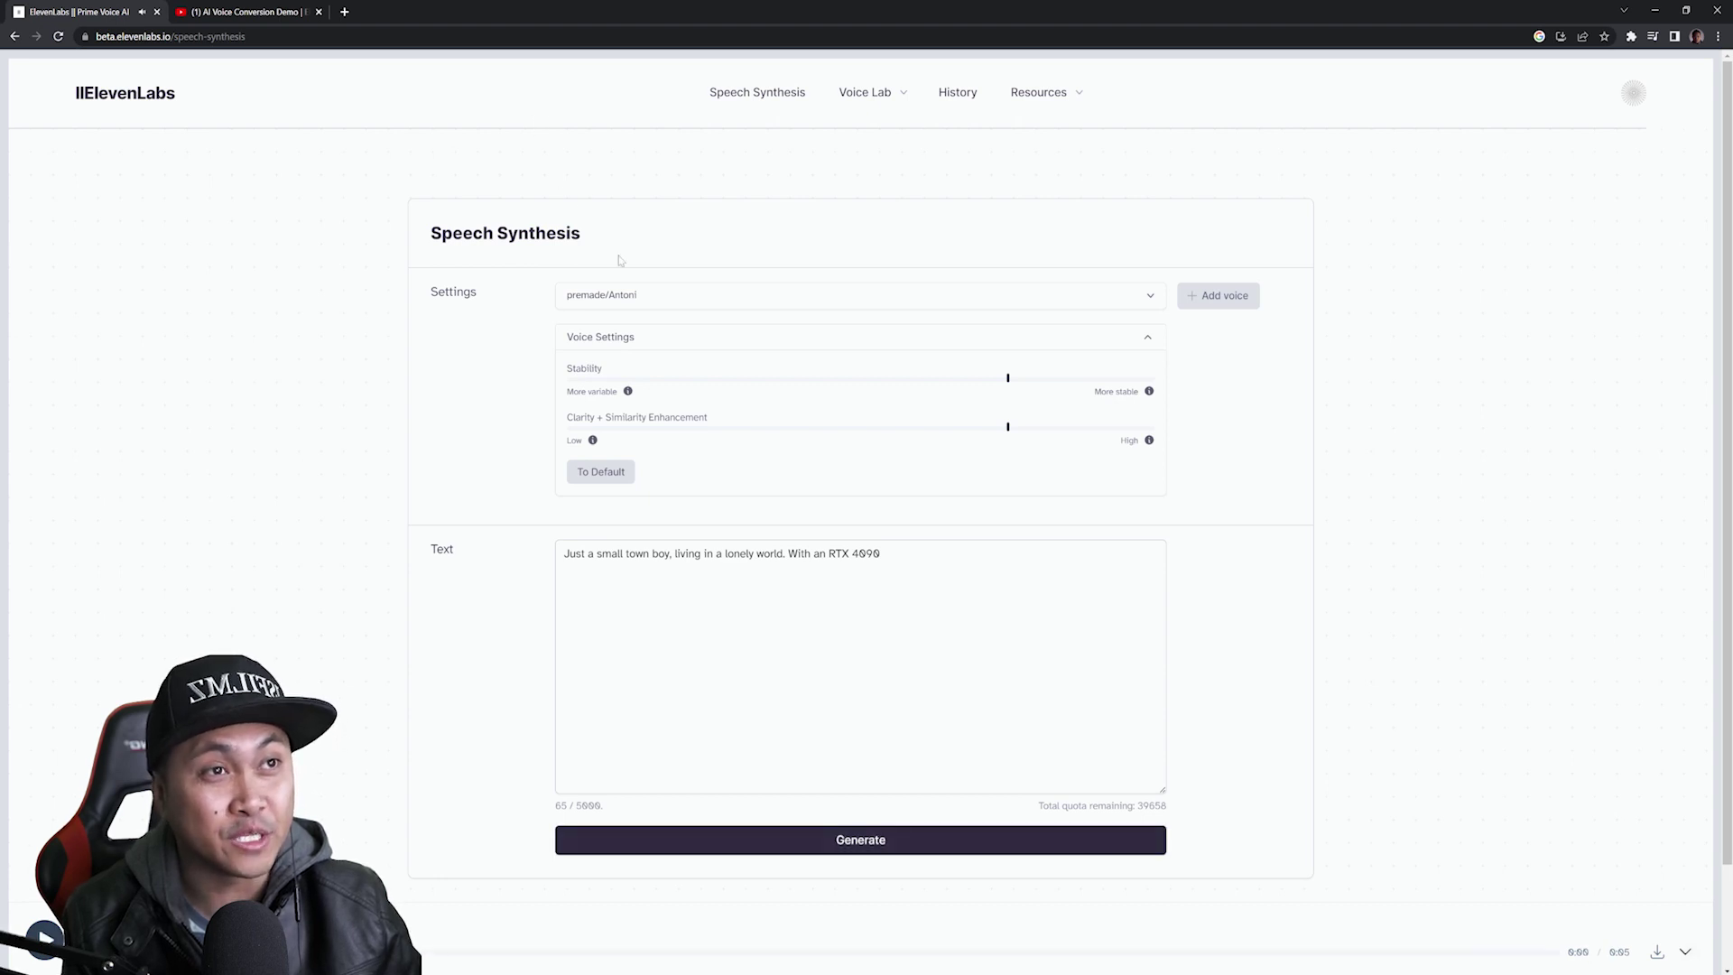
Generate the same text with the premade Arnold voice
click(609, 294)
click(613, 375)
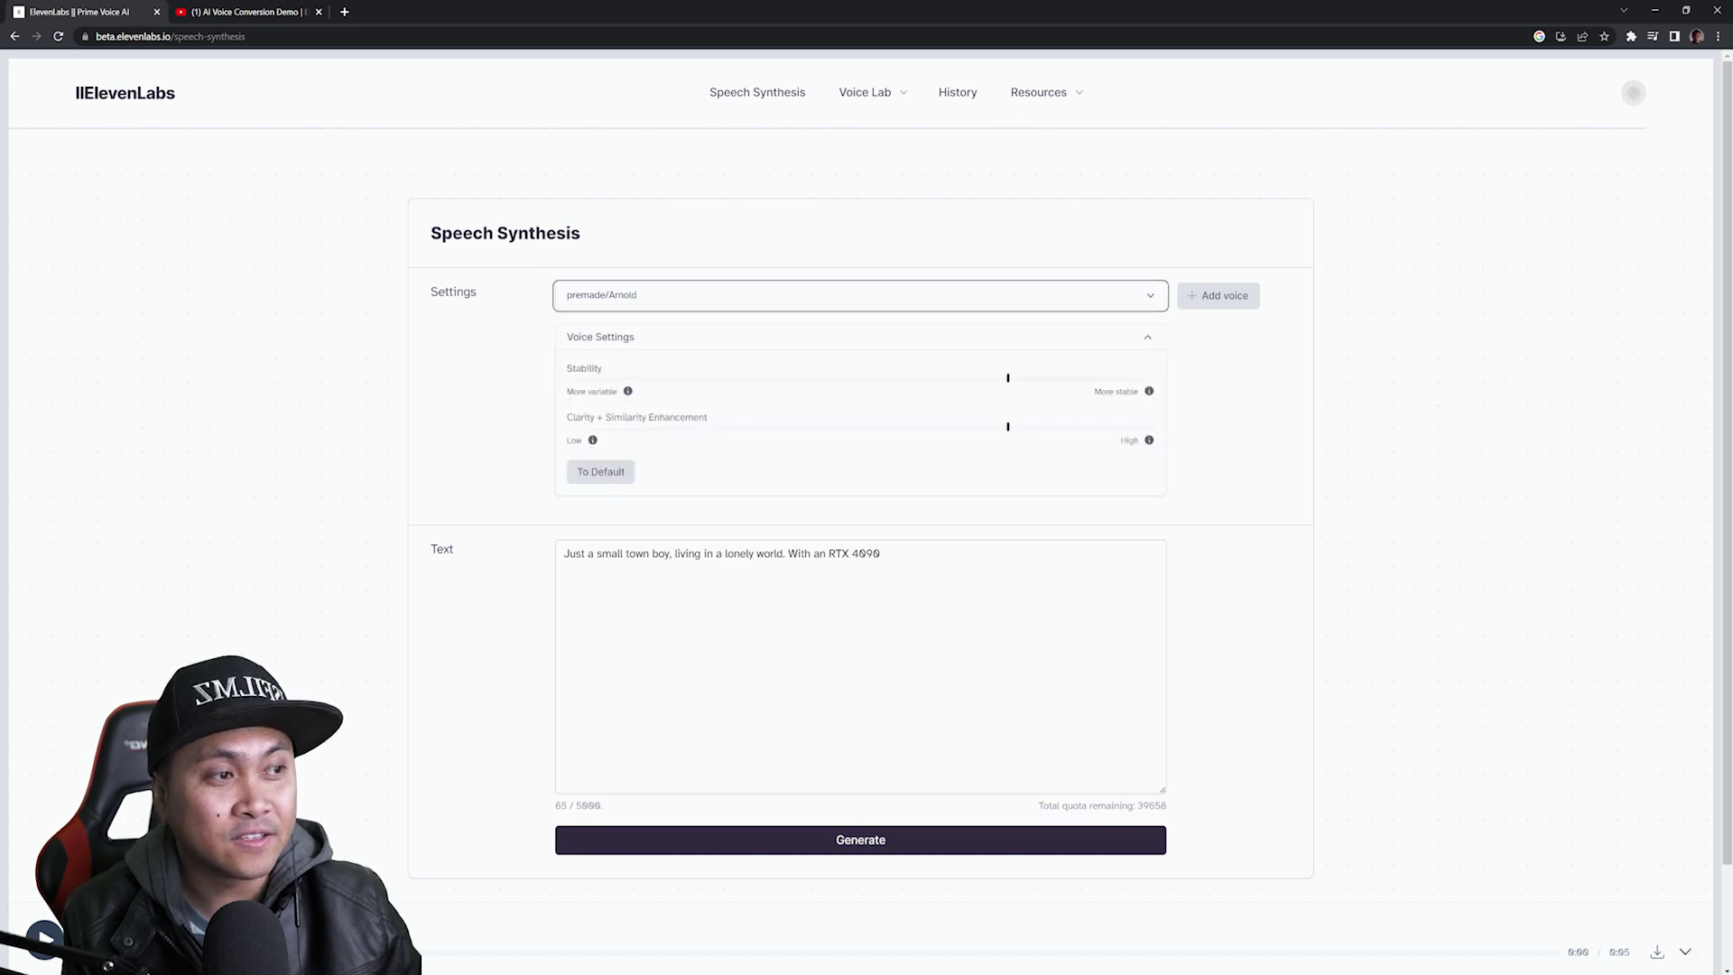
click(843, 836)
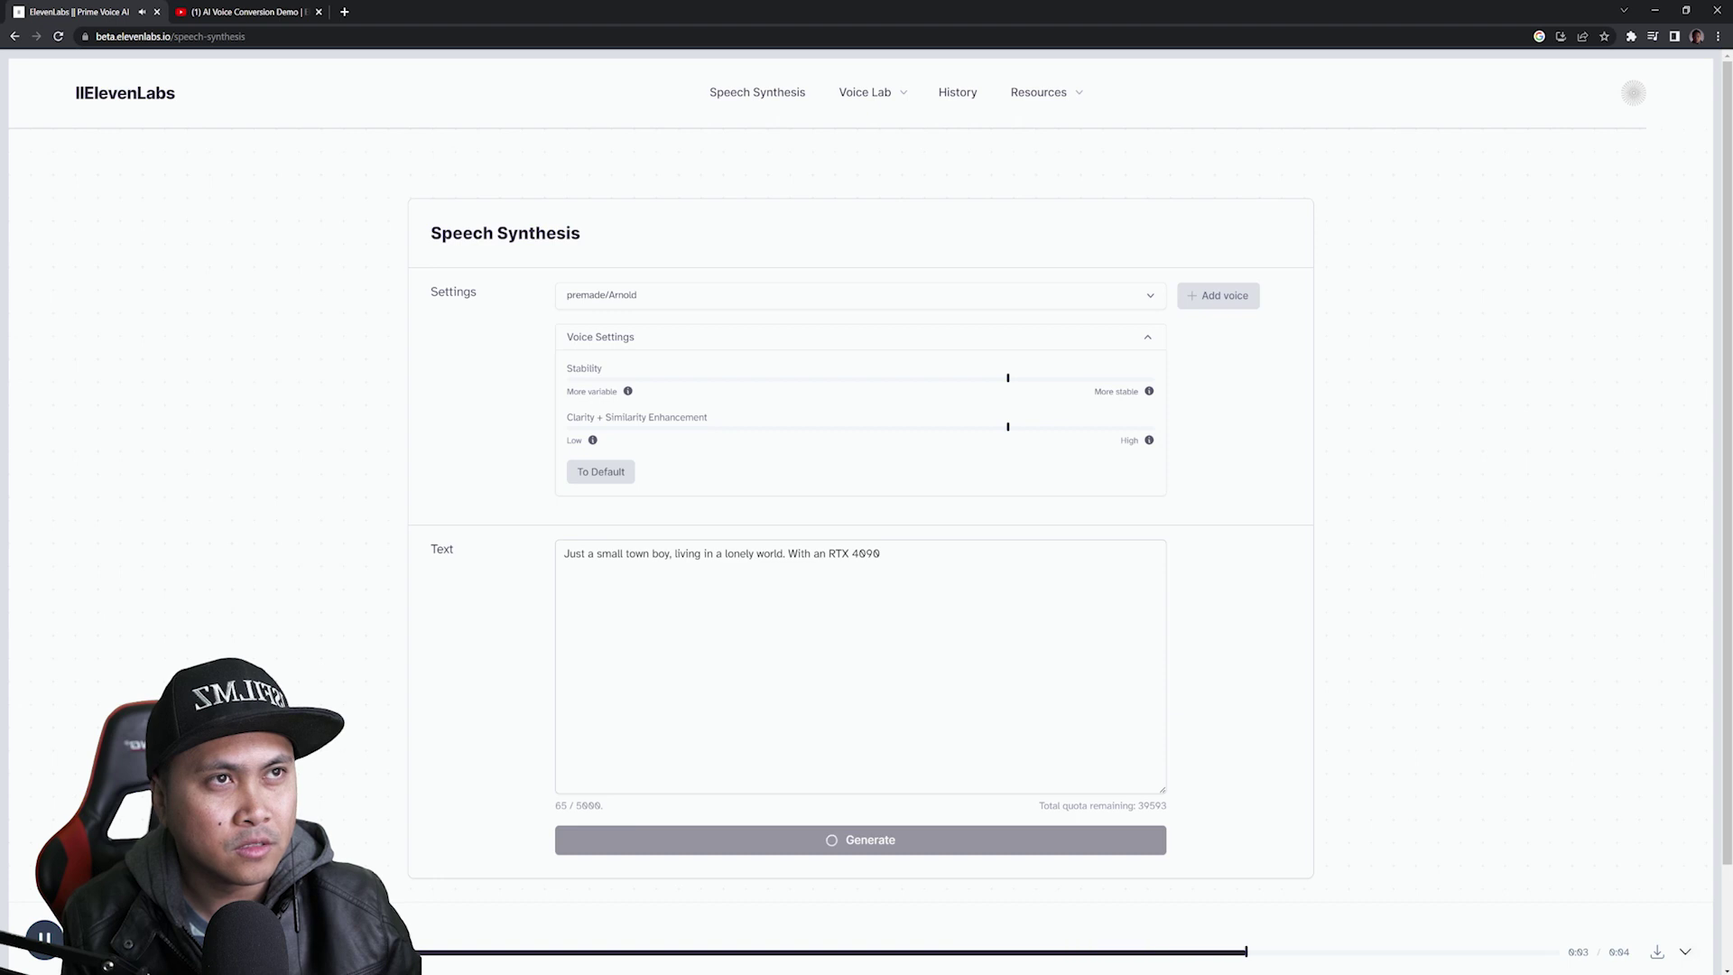
Generate the same text with the premade Bella voice
click(612, 299)
click(620, 399)
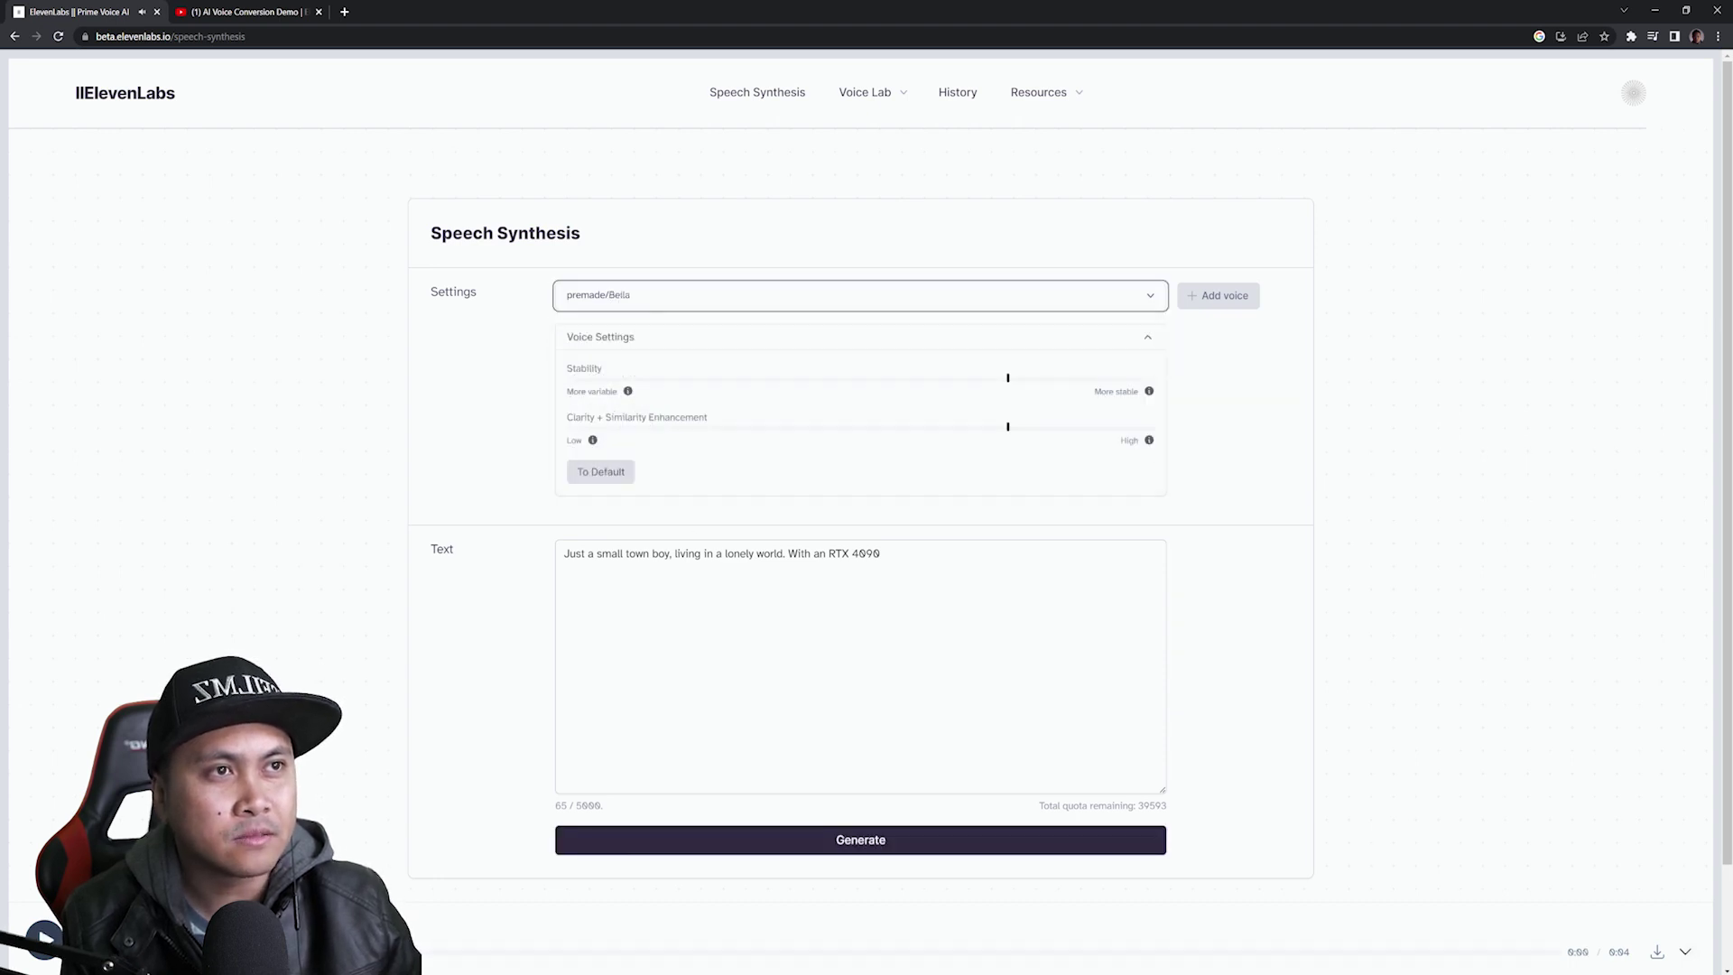
click(867, 848)
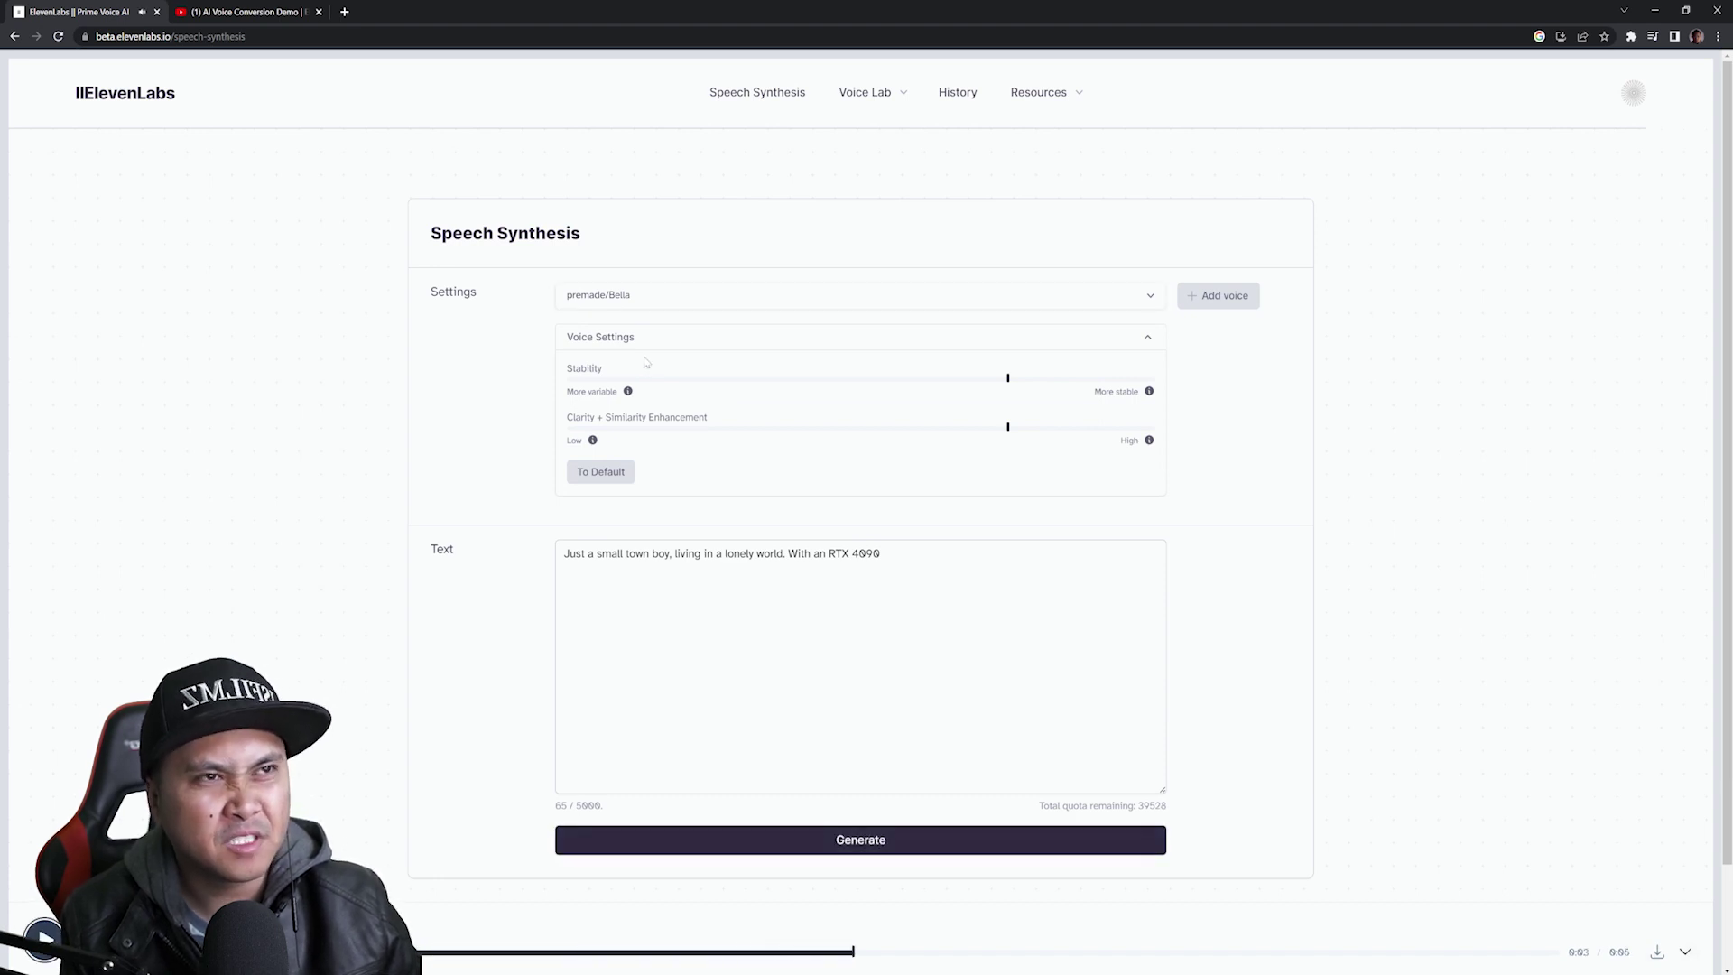
Generate the same text with the premade Elli voice
click(642, 309)
scroll(664, 406, down, 1)
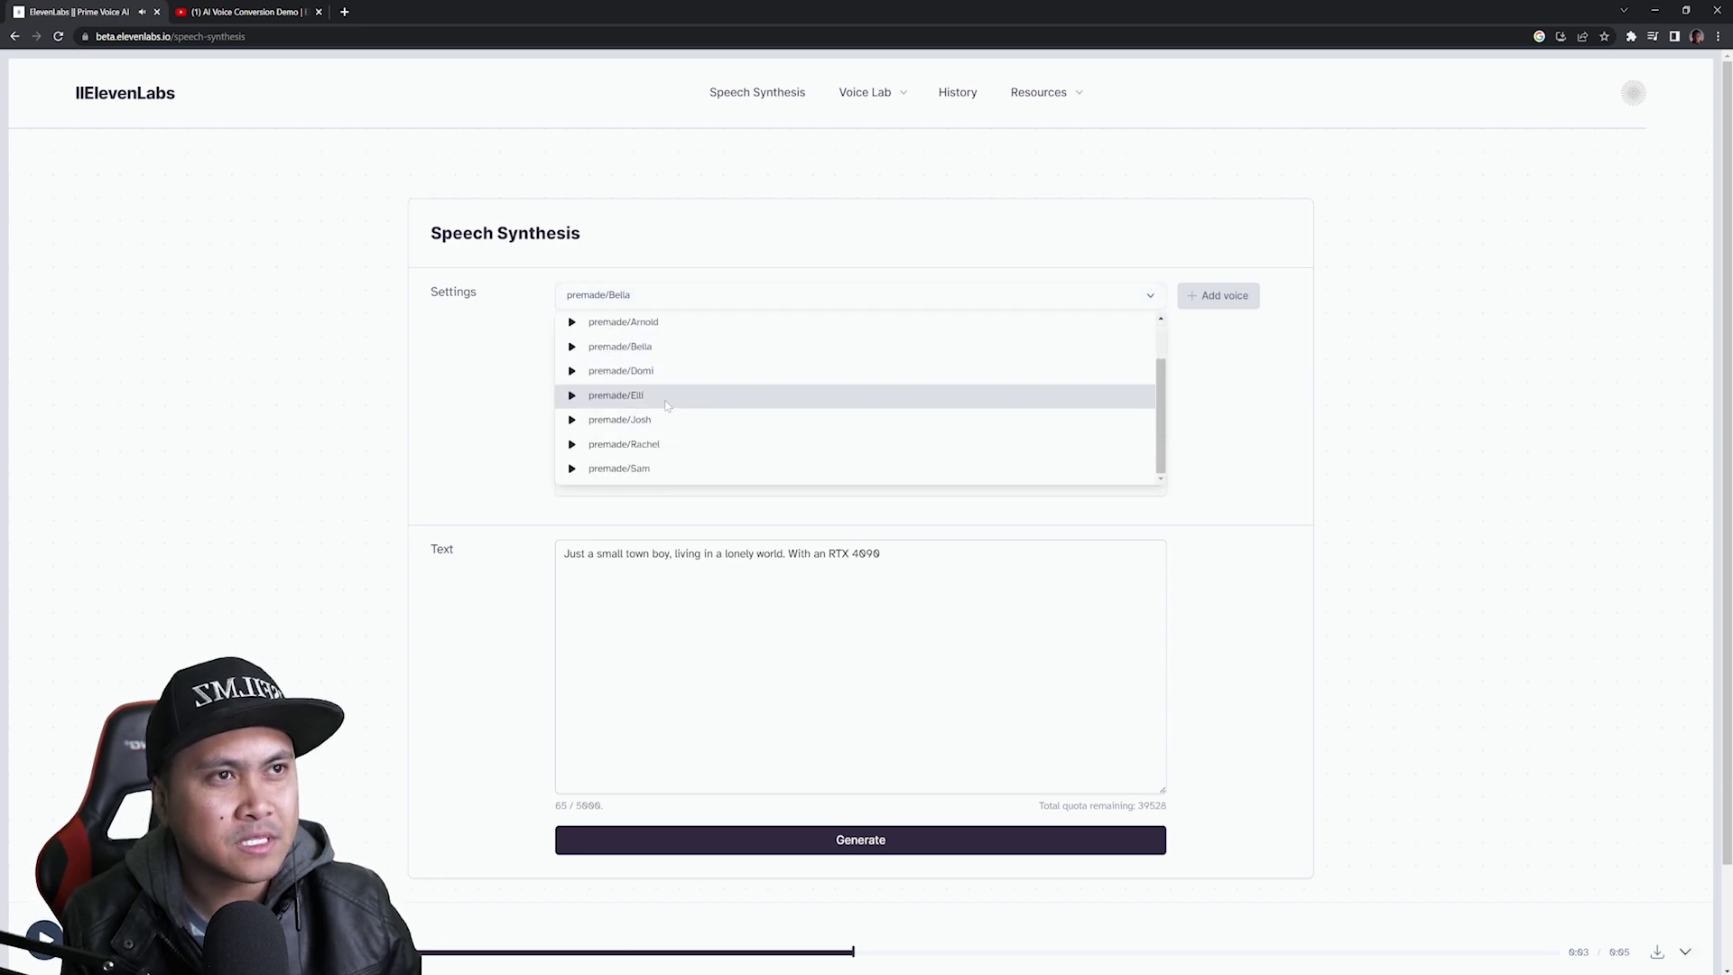
click(663, 401)
click(823, 836)
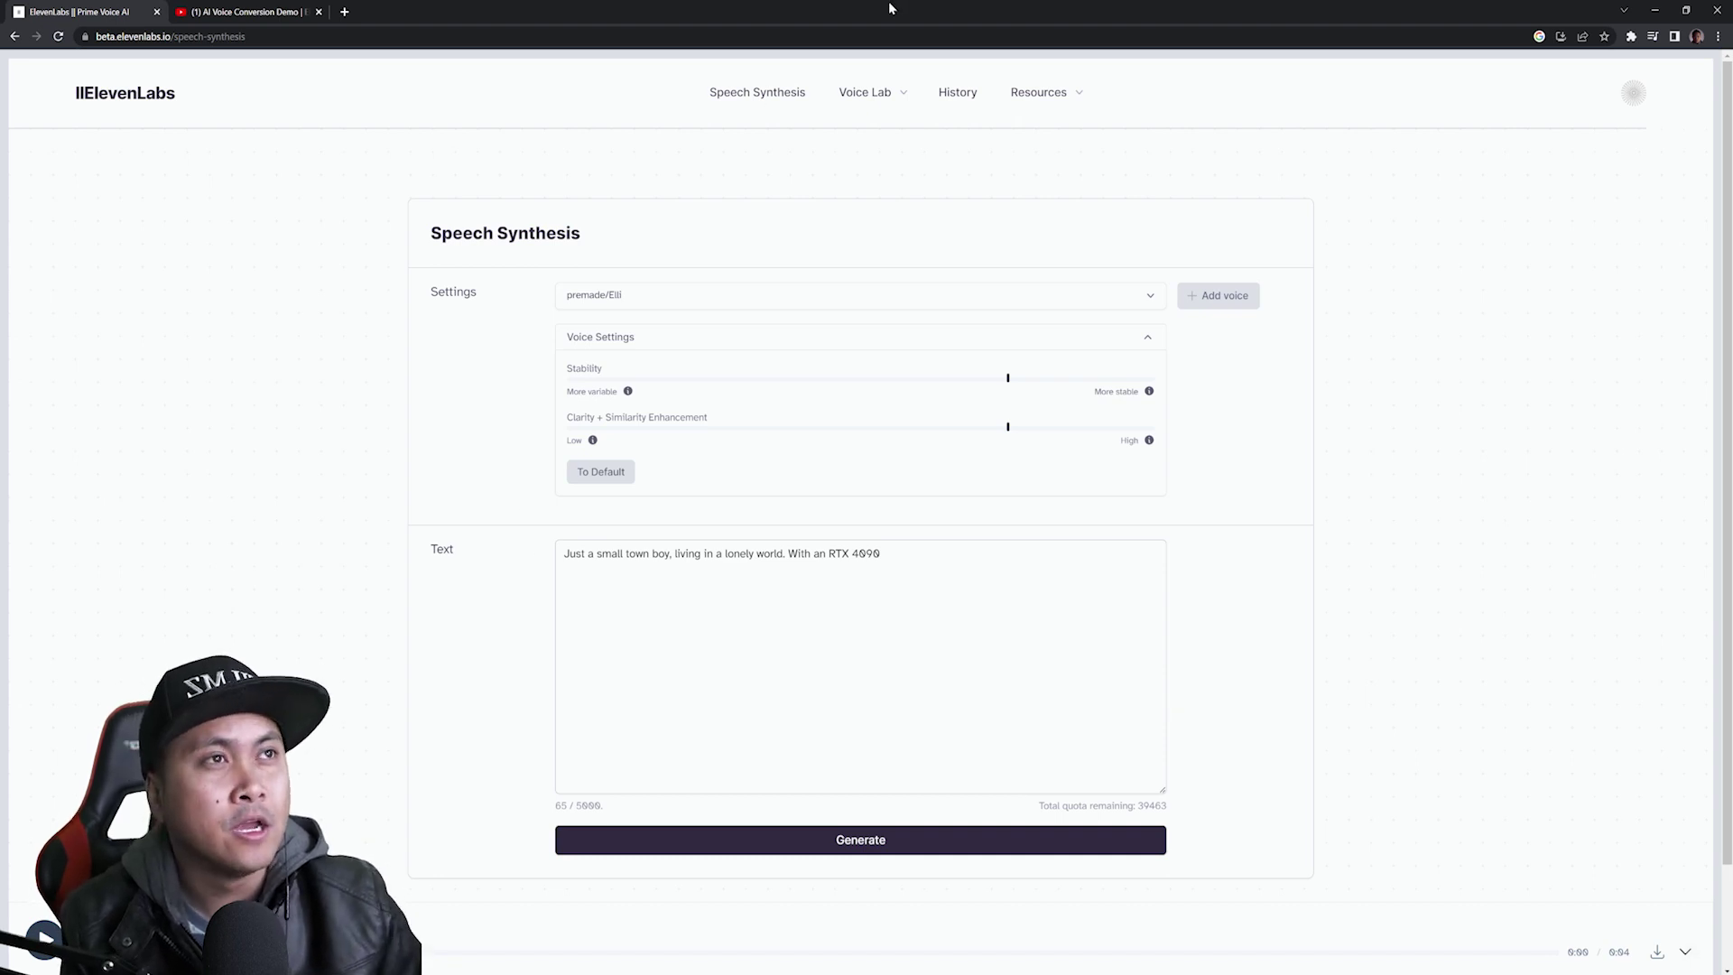
Start a new instant voice in the voice cloning area and name it Broke_Dude
click(867, 94)
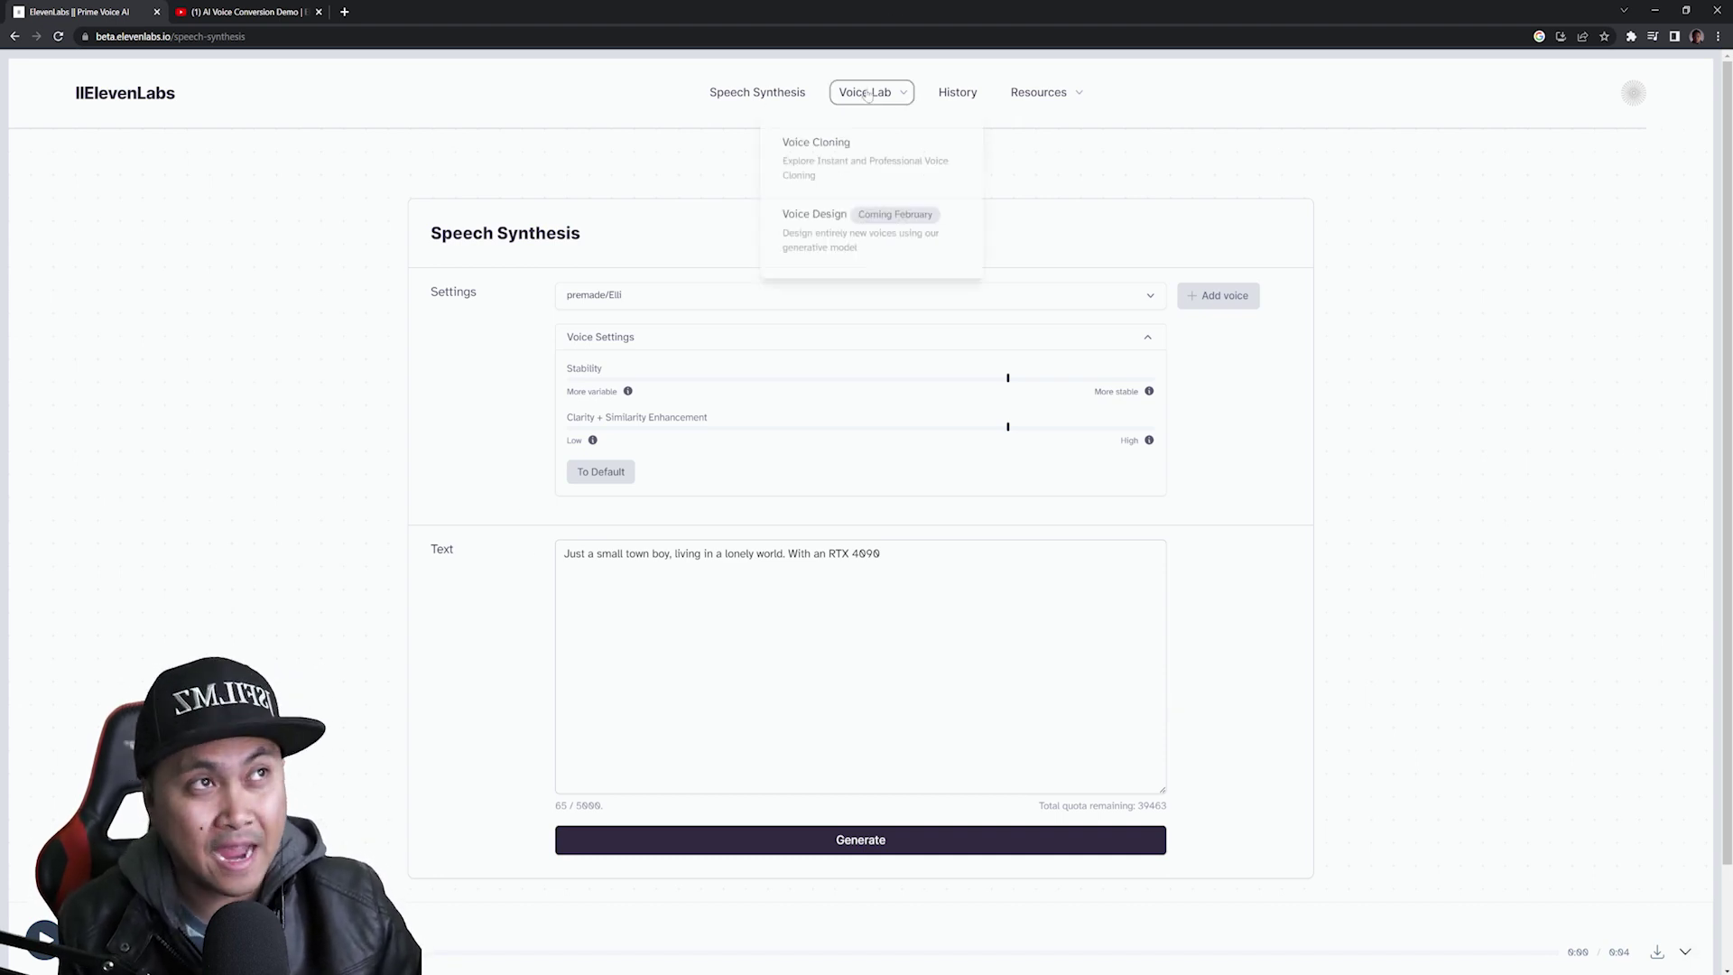
click(849, 158)
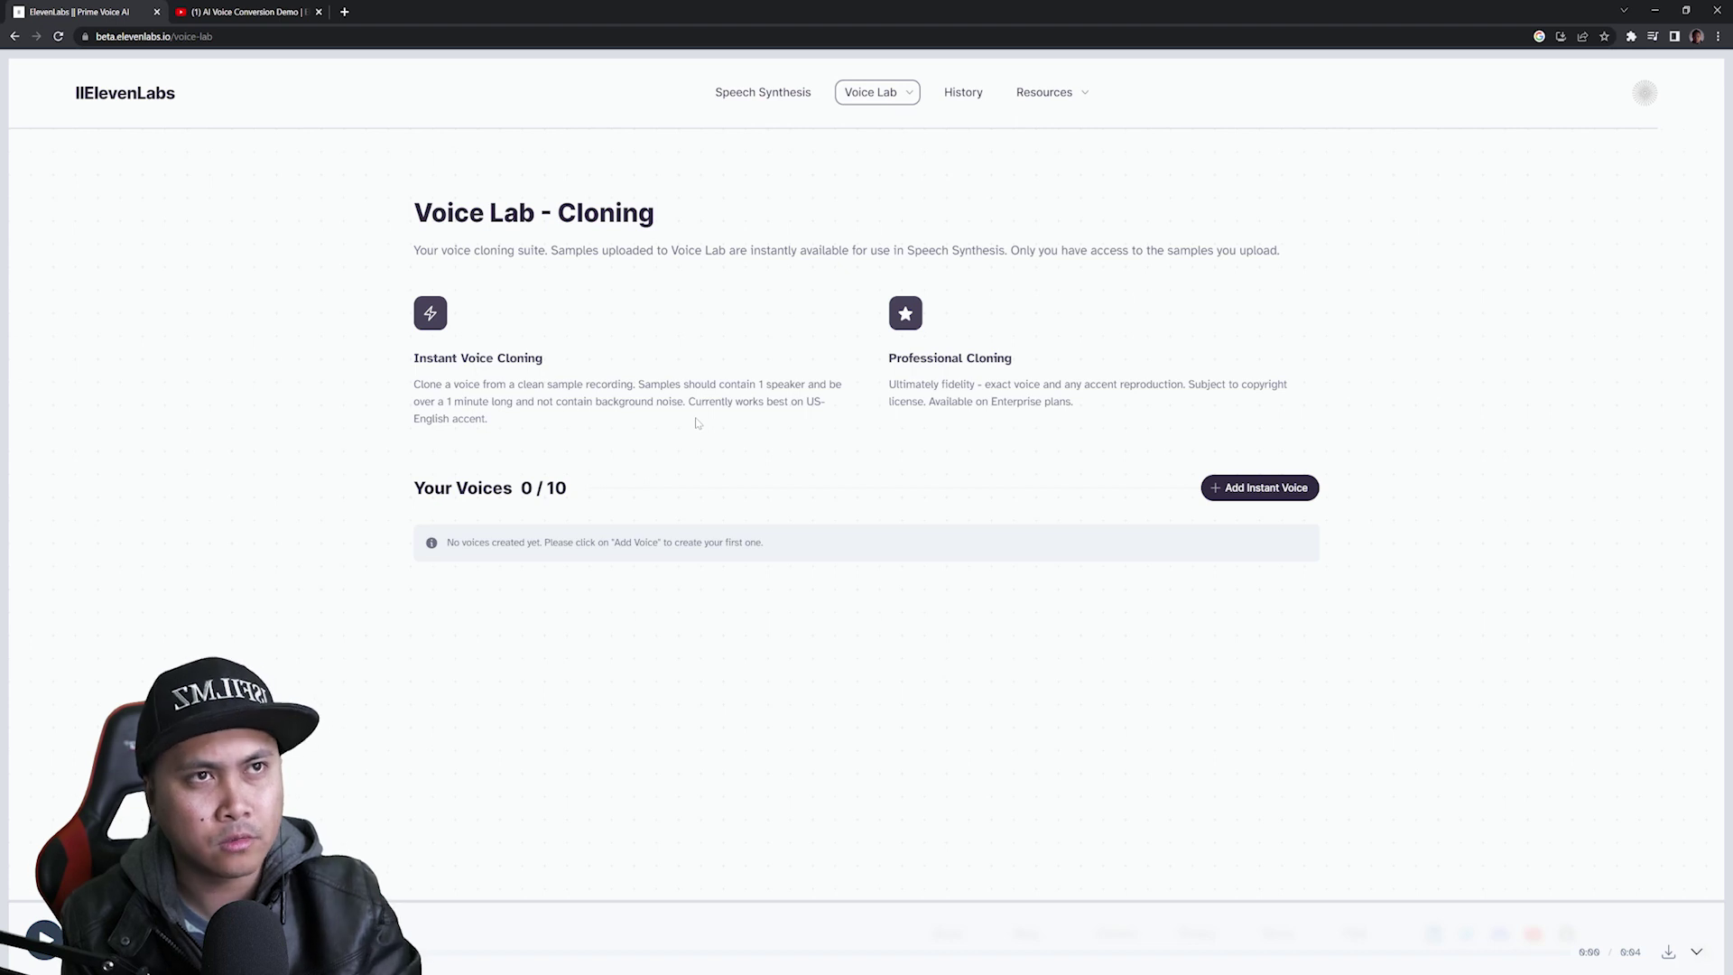
click(1259, 487)
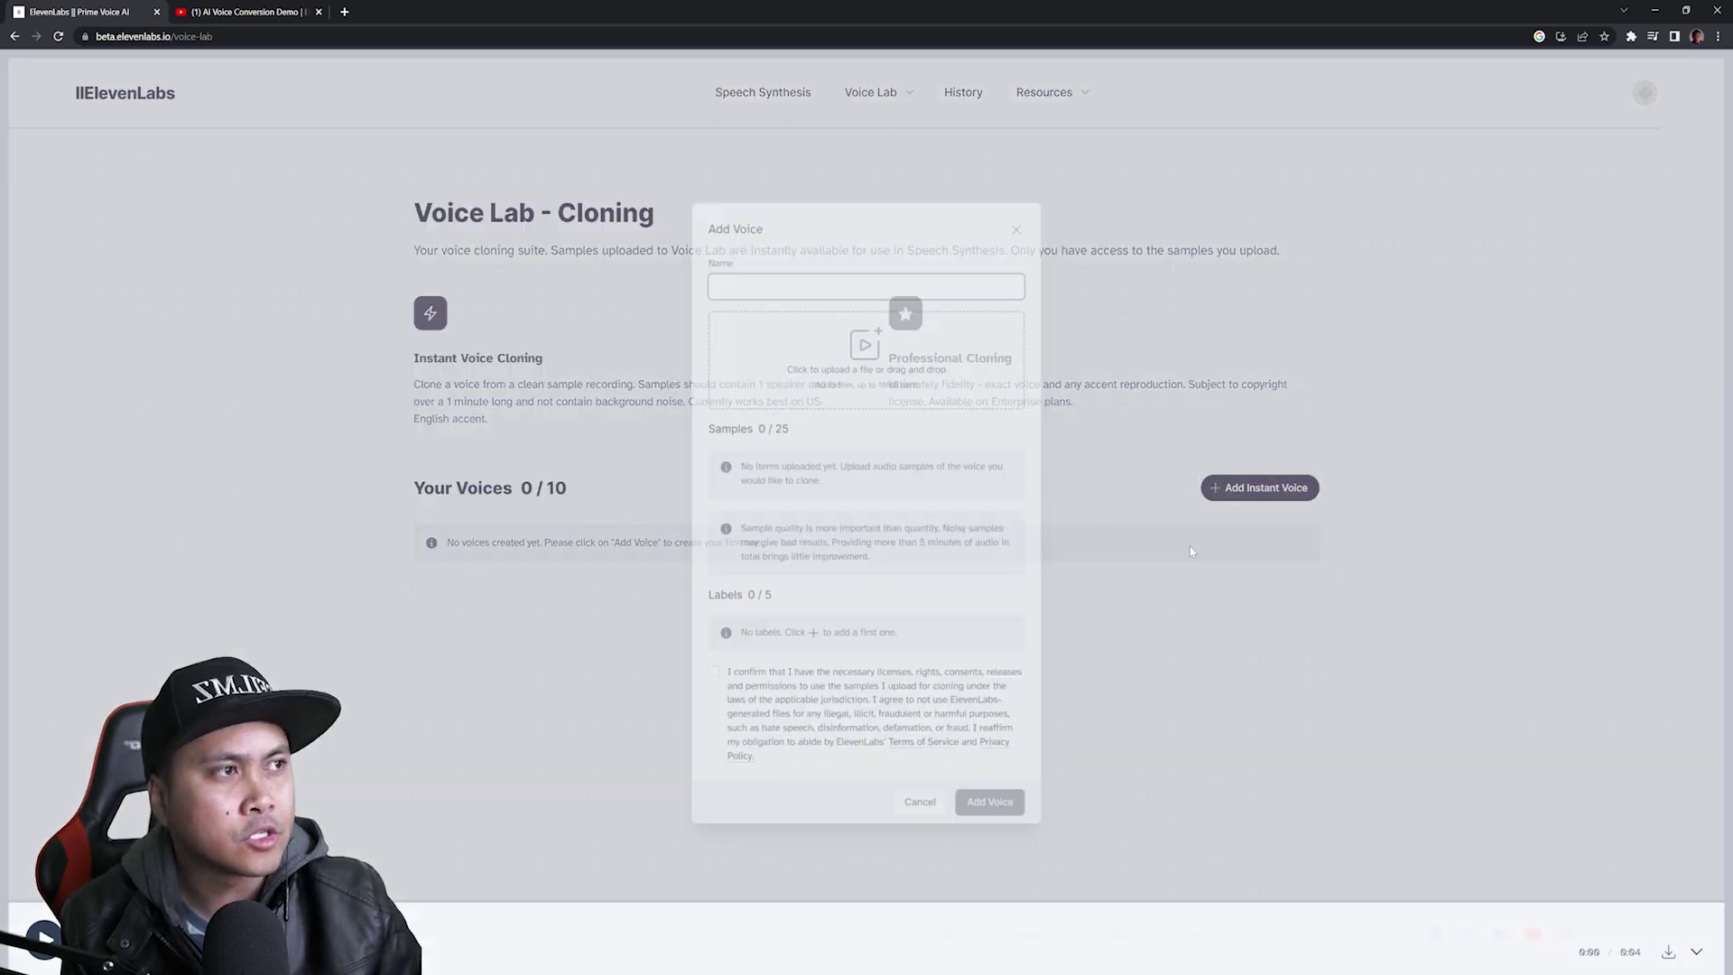
click(785, 282)
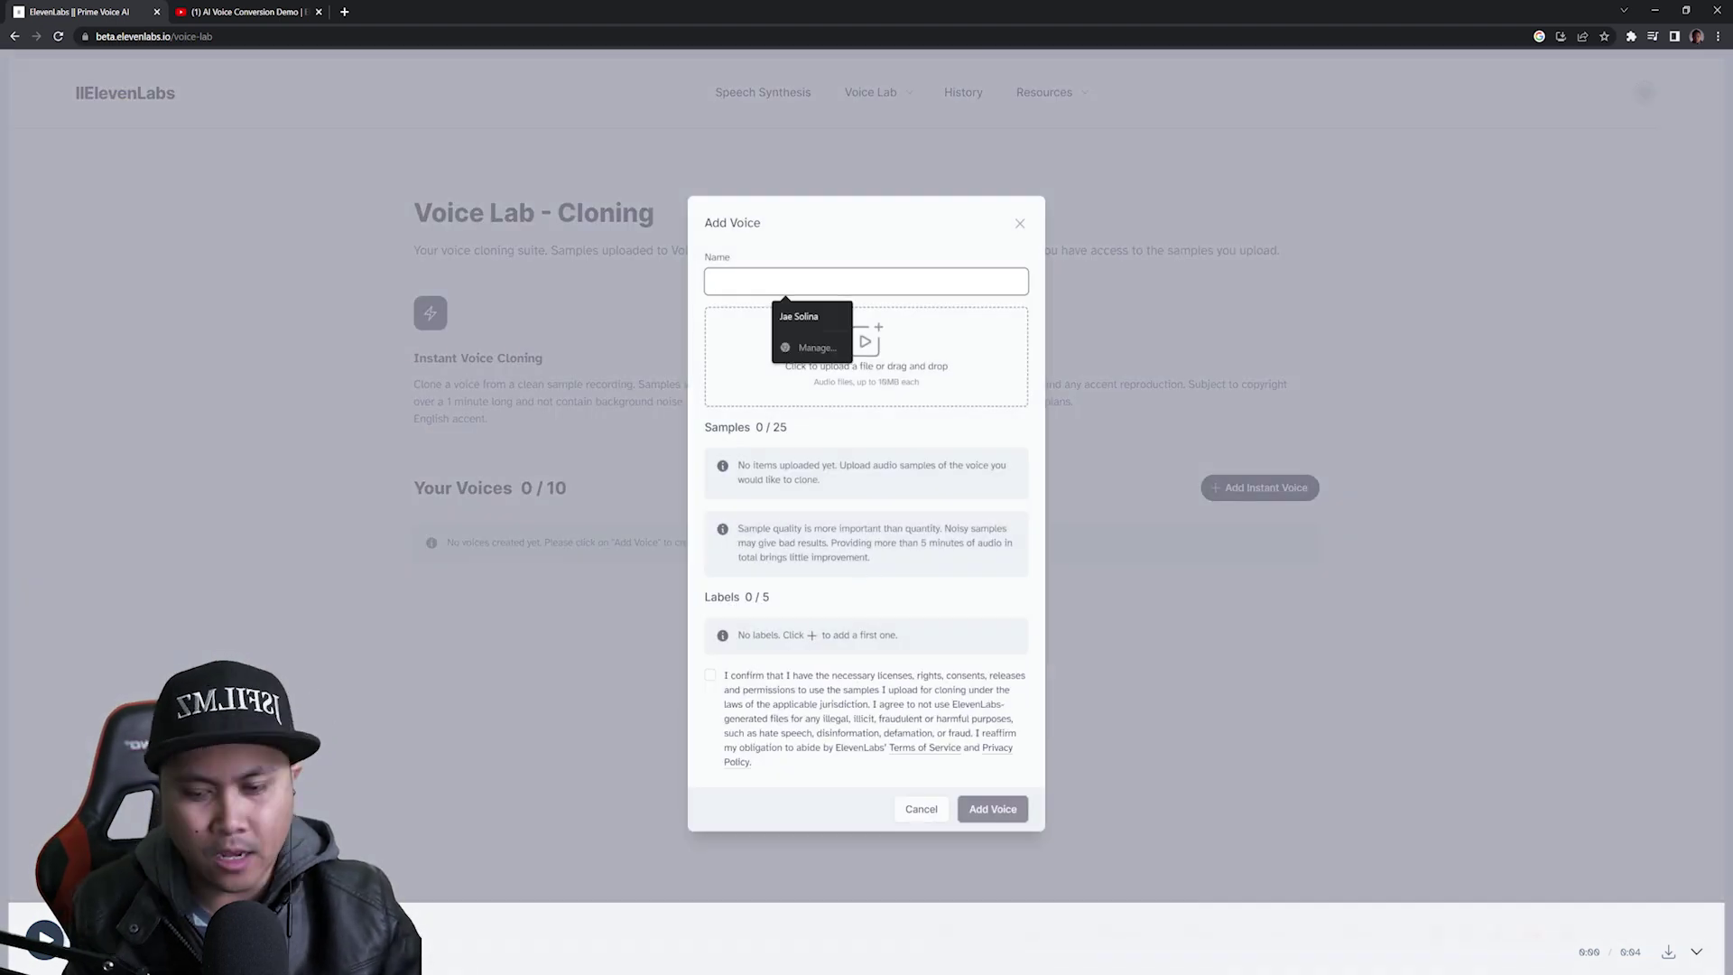
text(Brok)
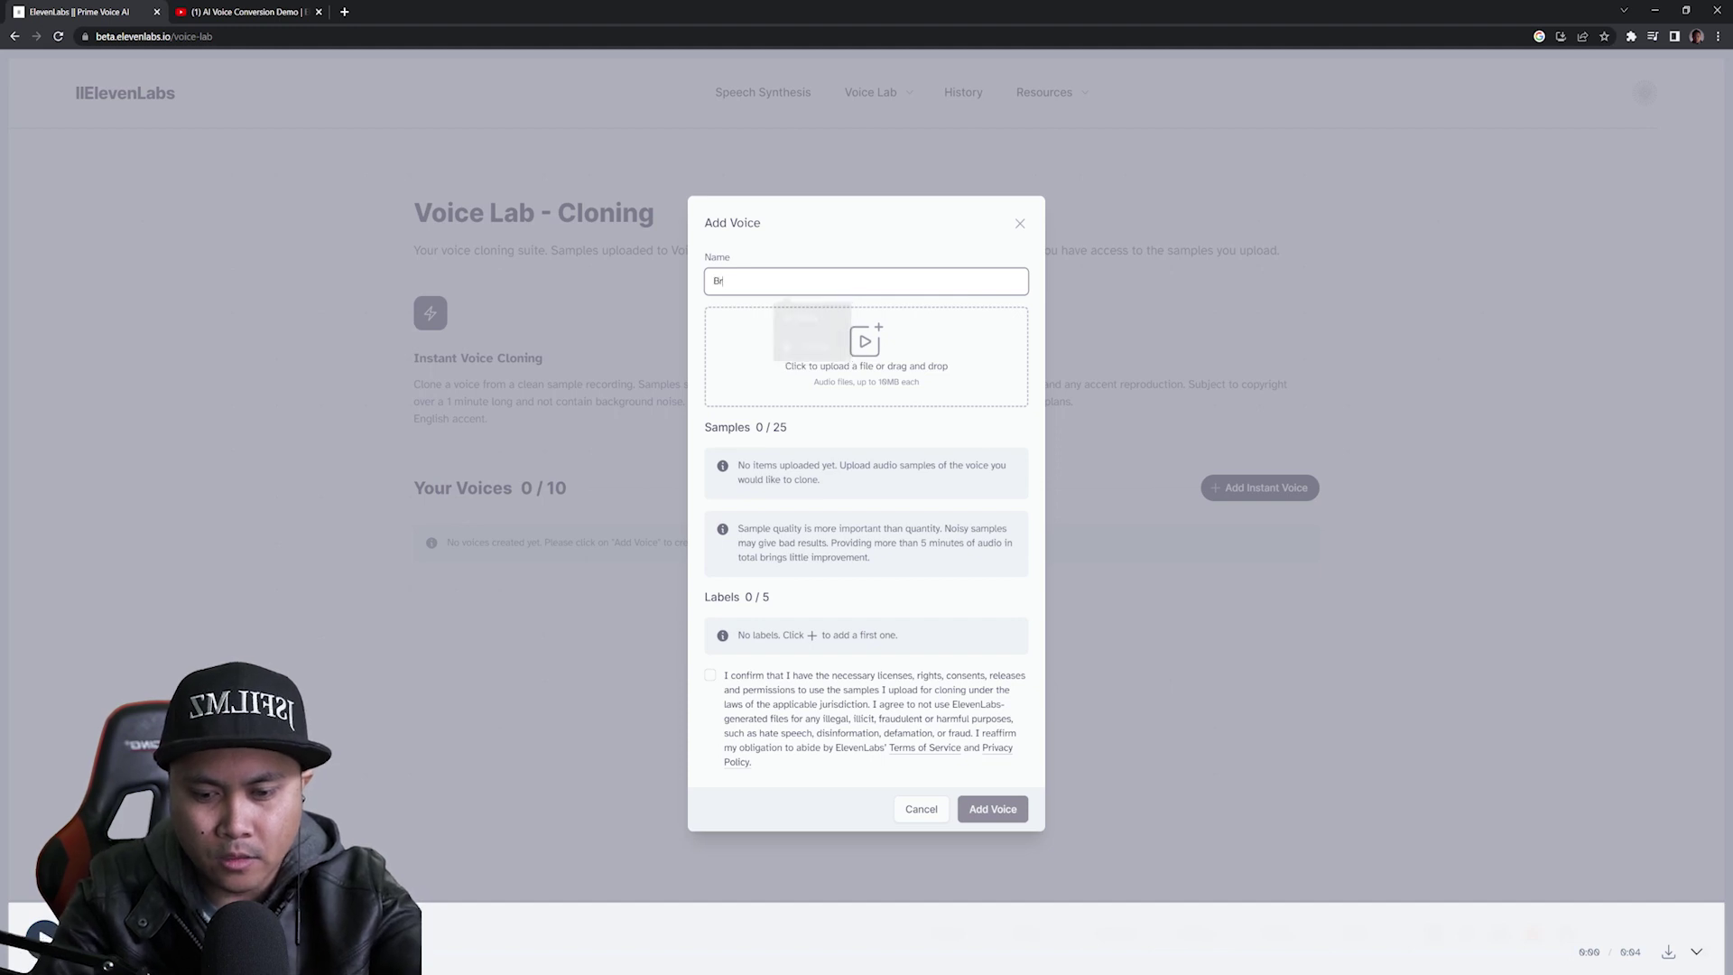
text(Dude)
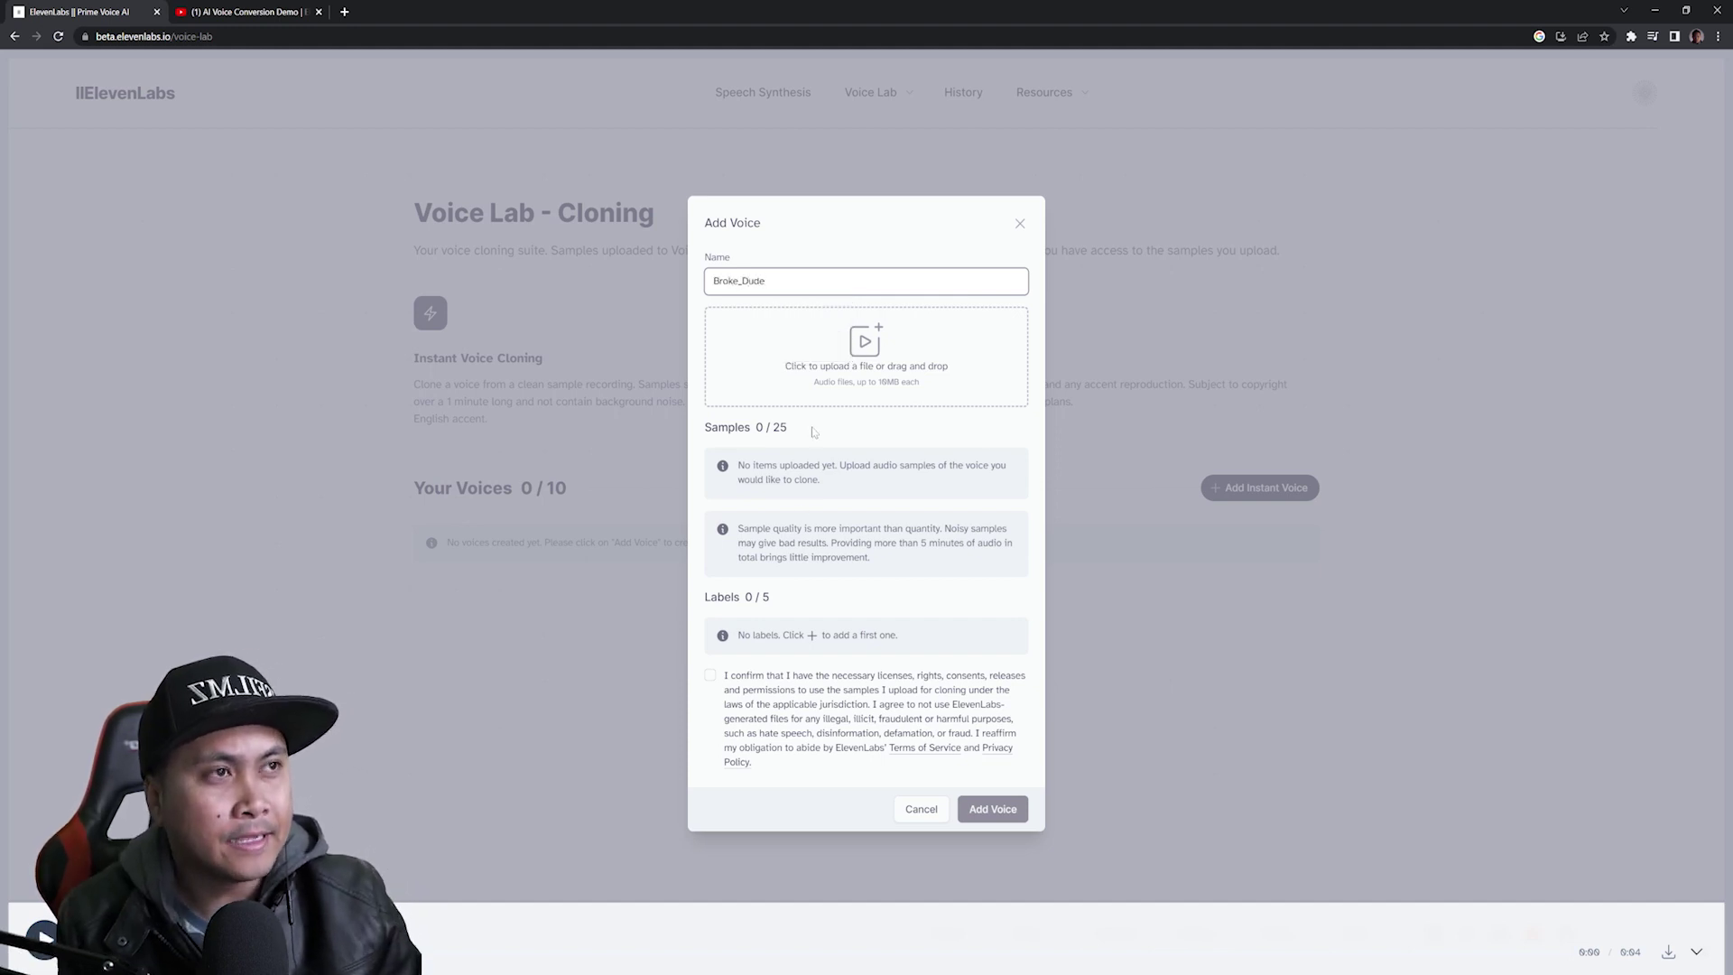
Upload testaudio.mp3 as the sample for the new voice and play it back
click(846, 375)
double_click(1034, 230)
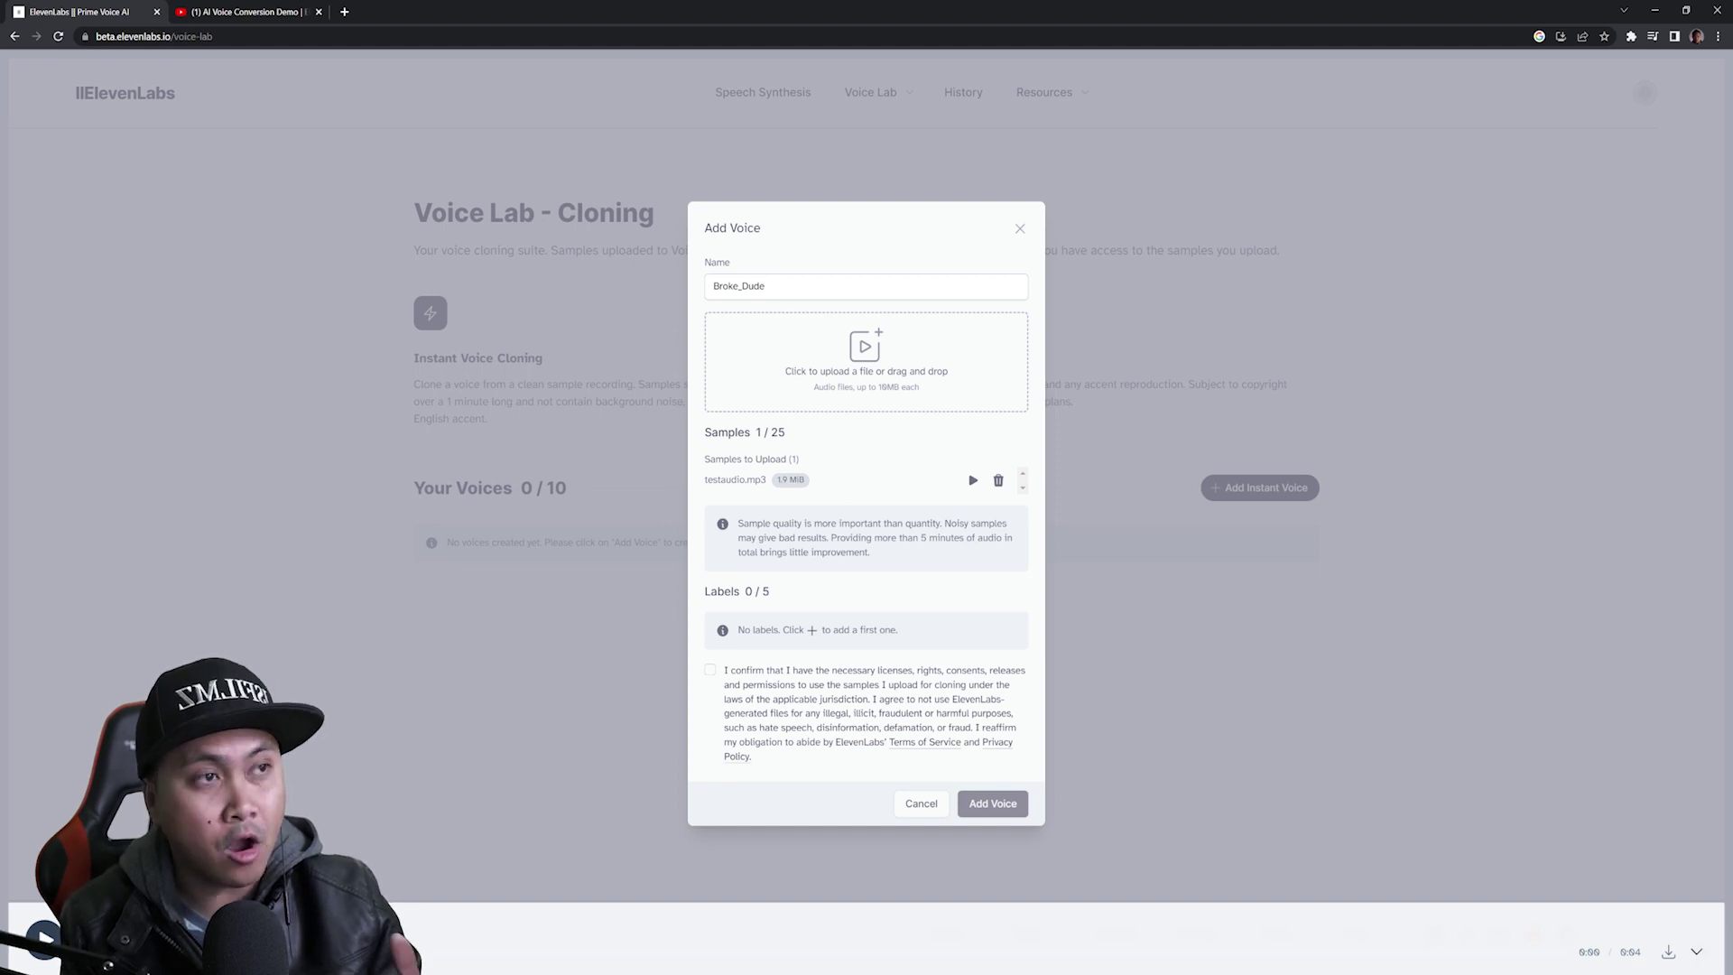
click(973, 480)
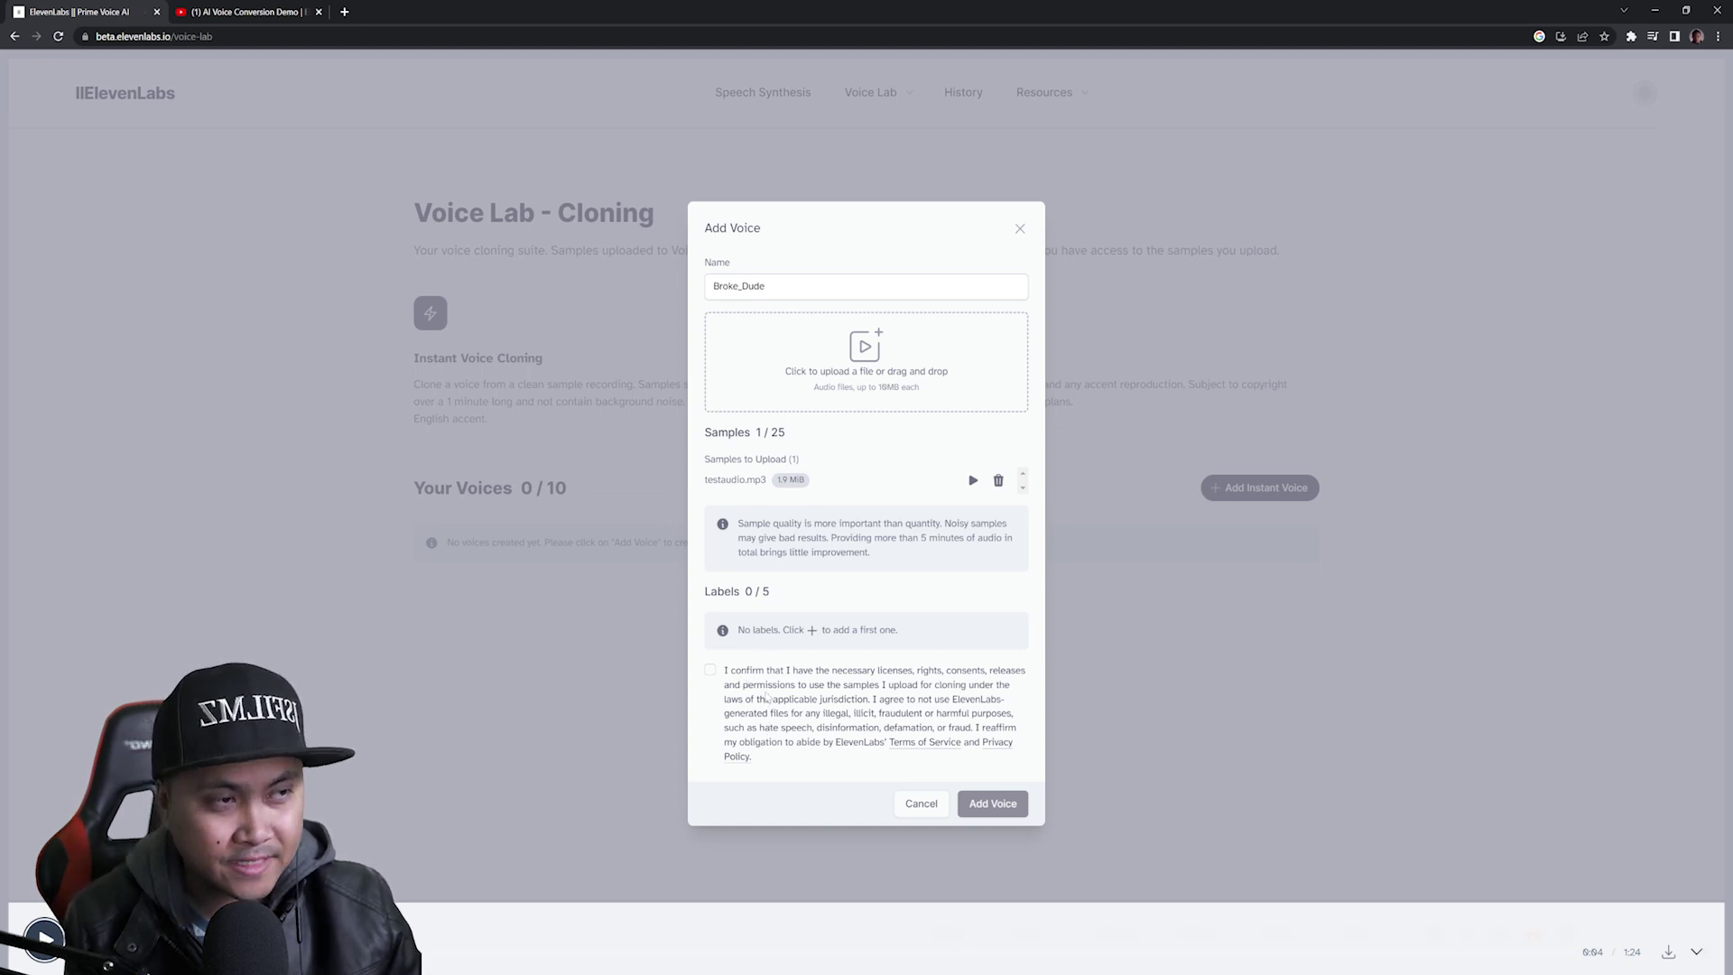
Confirm the rights to use the sample and add the voice with the label hero: dude
click(711, 673)
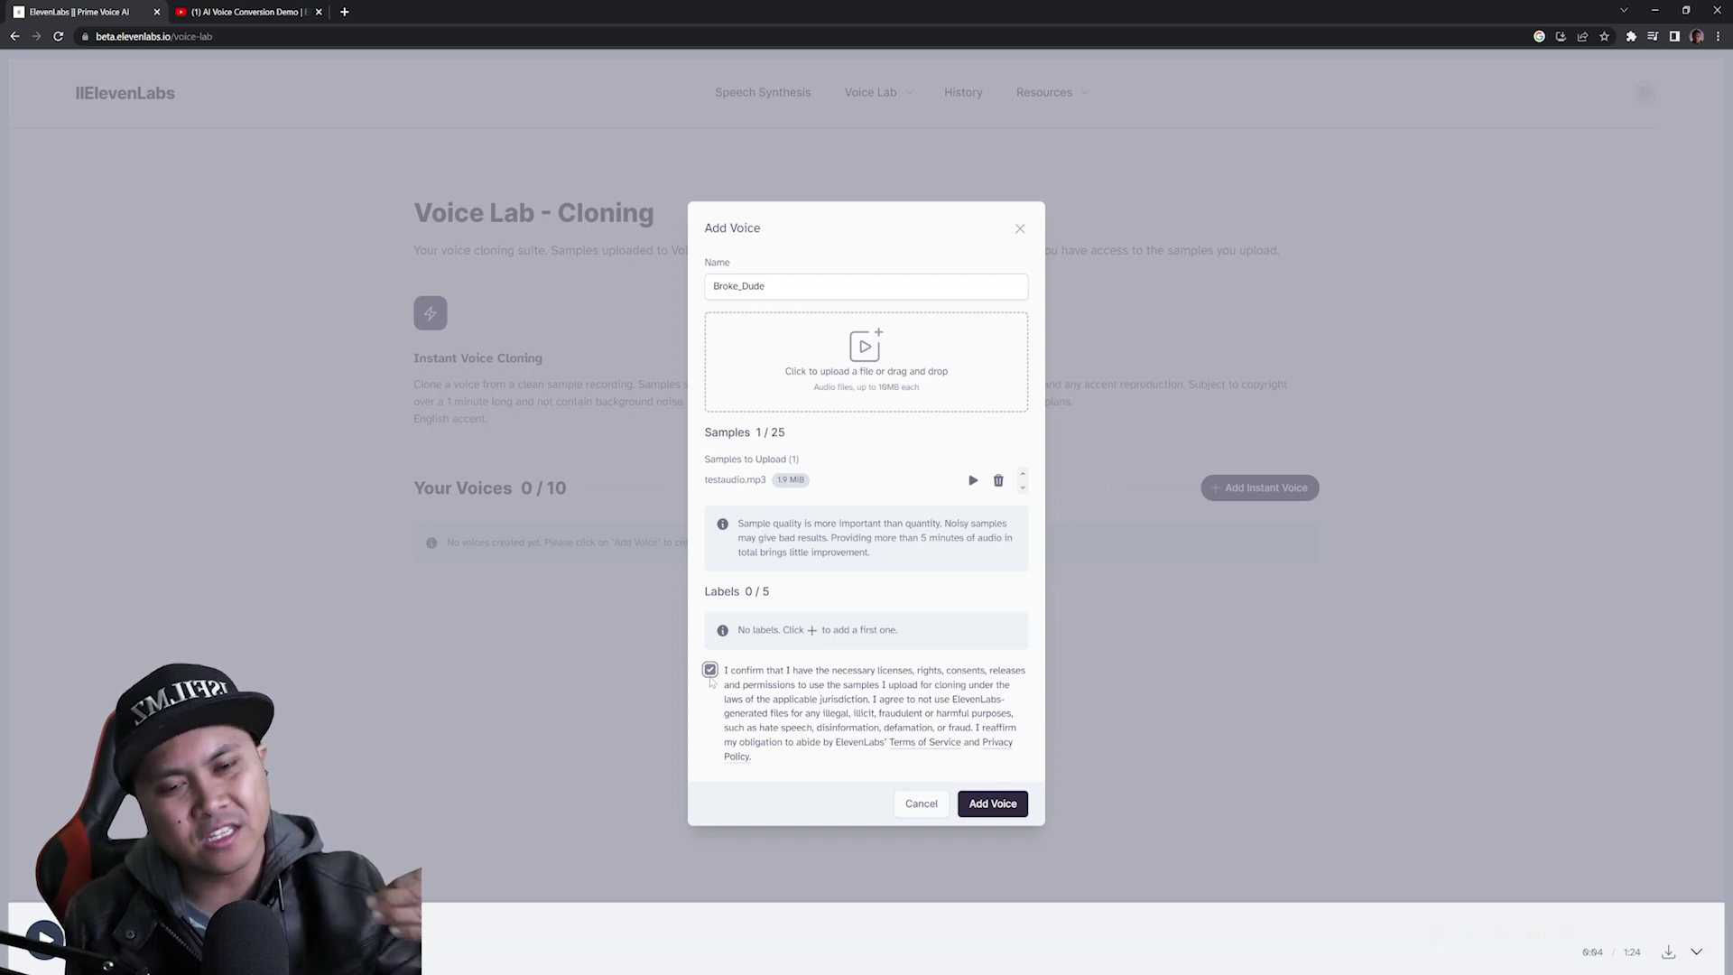
click(811, 630)
click(754, 628)
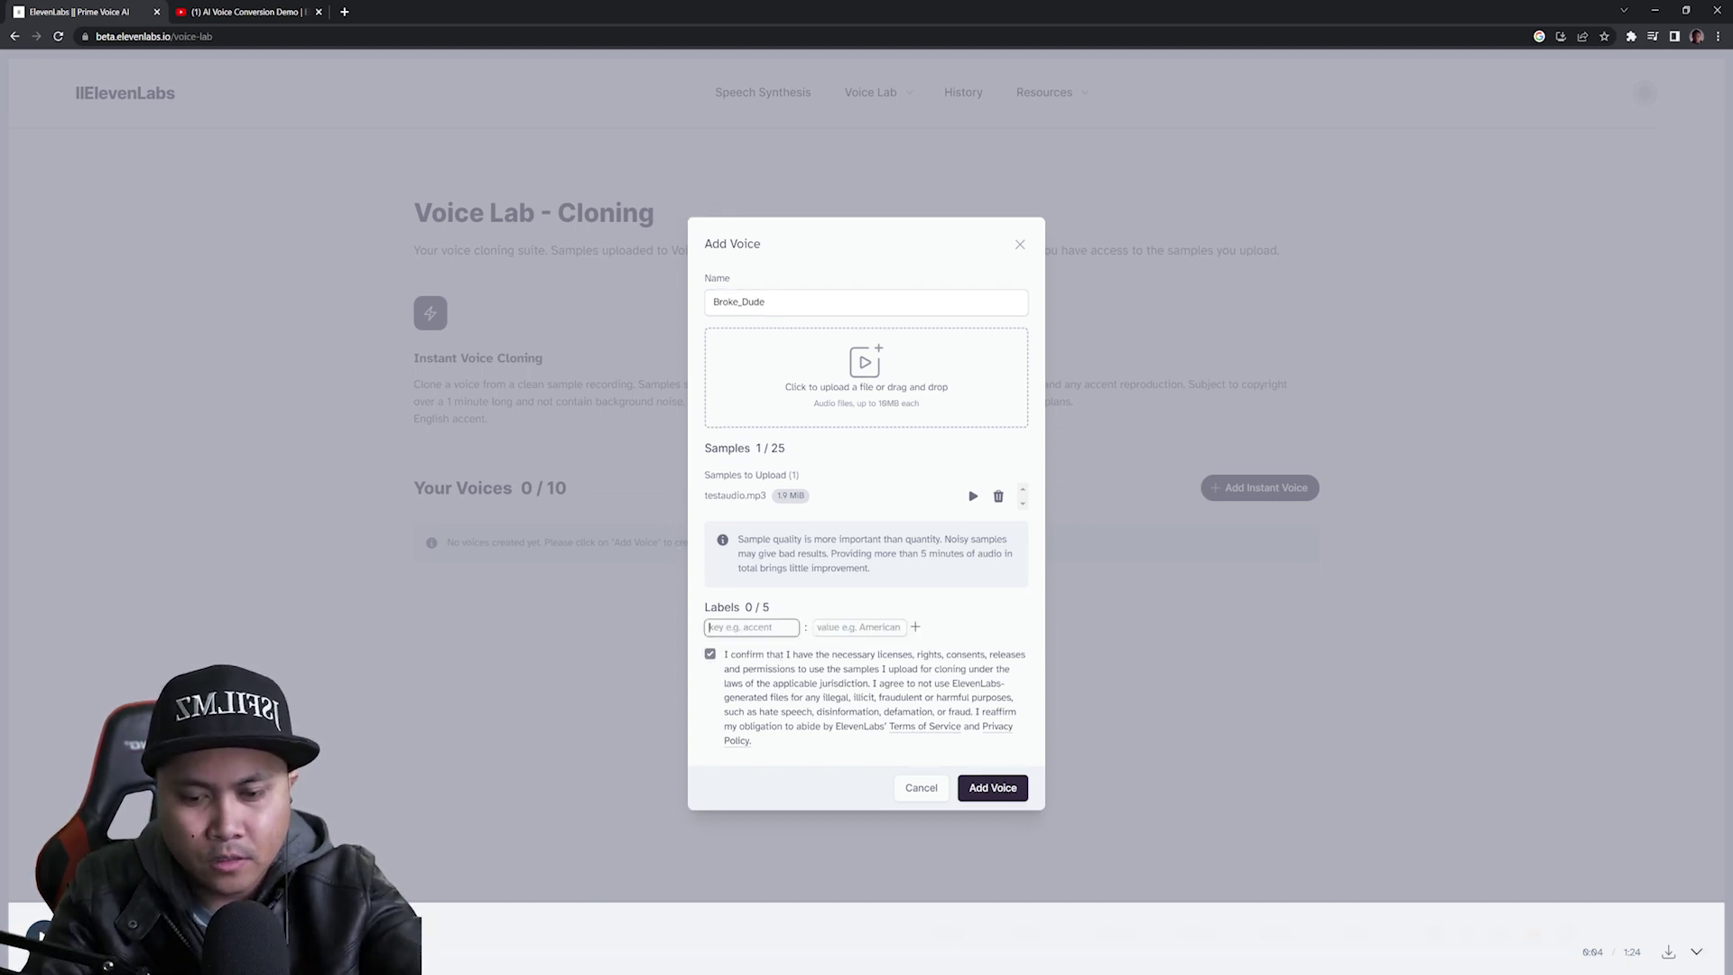
text(hero)
key(Tab)
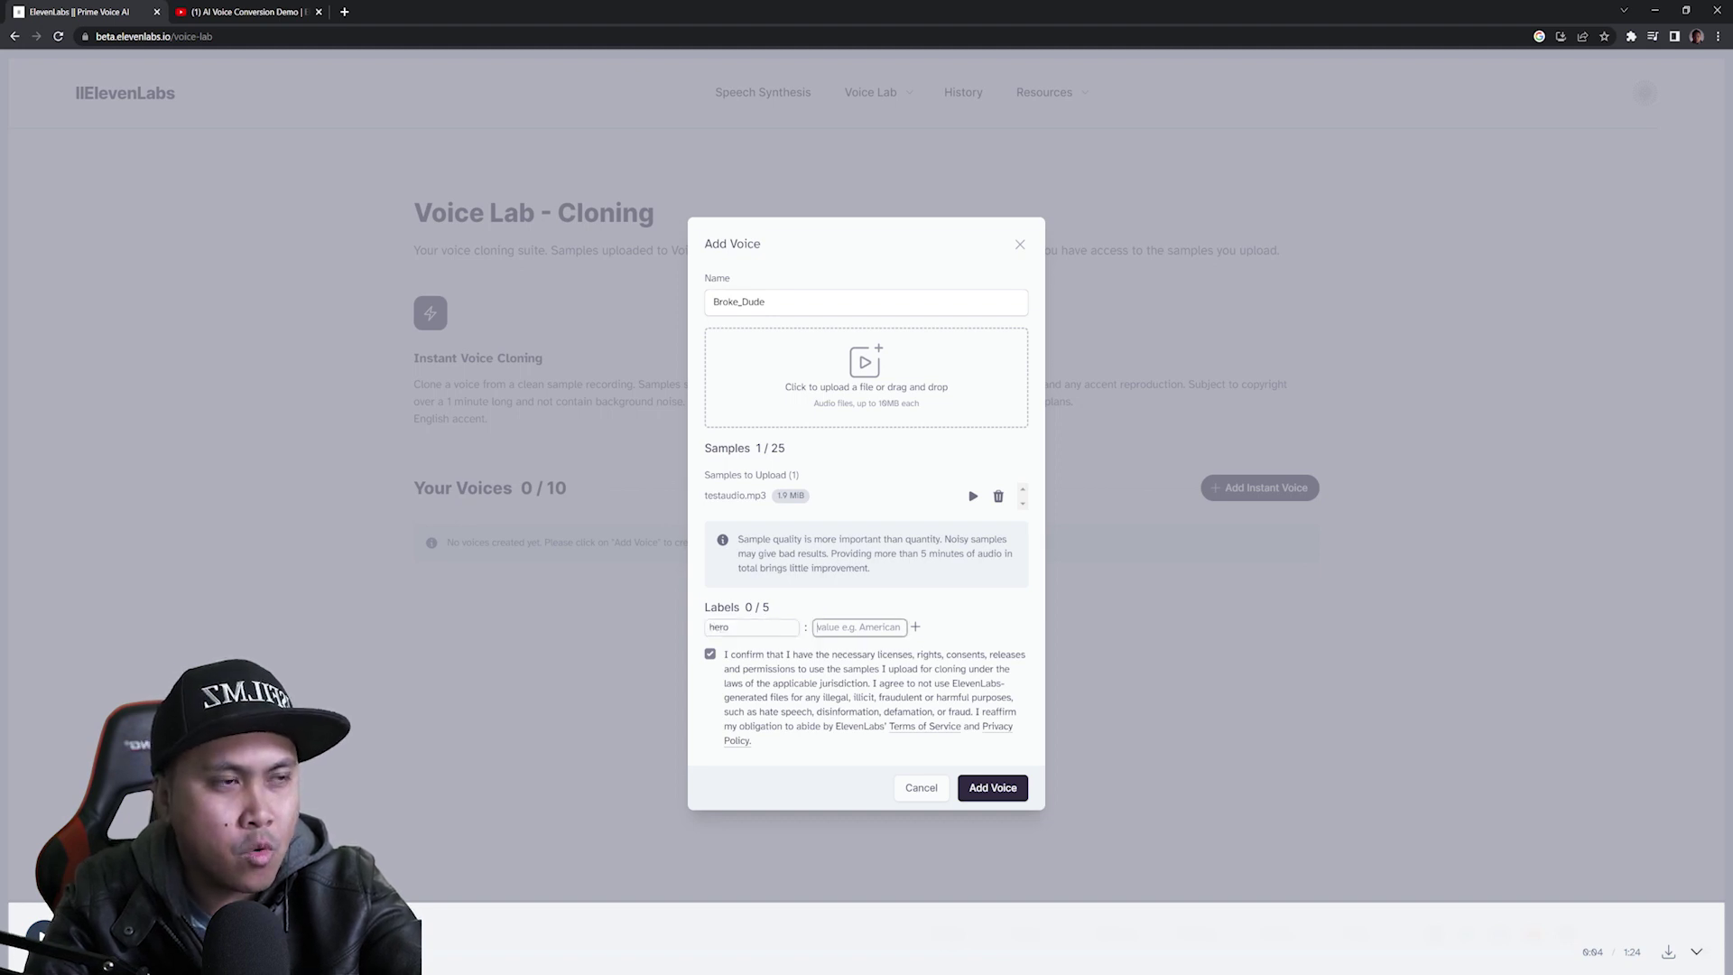
text(dude)
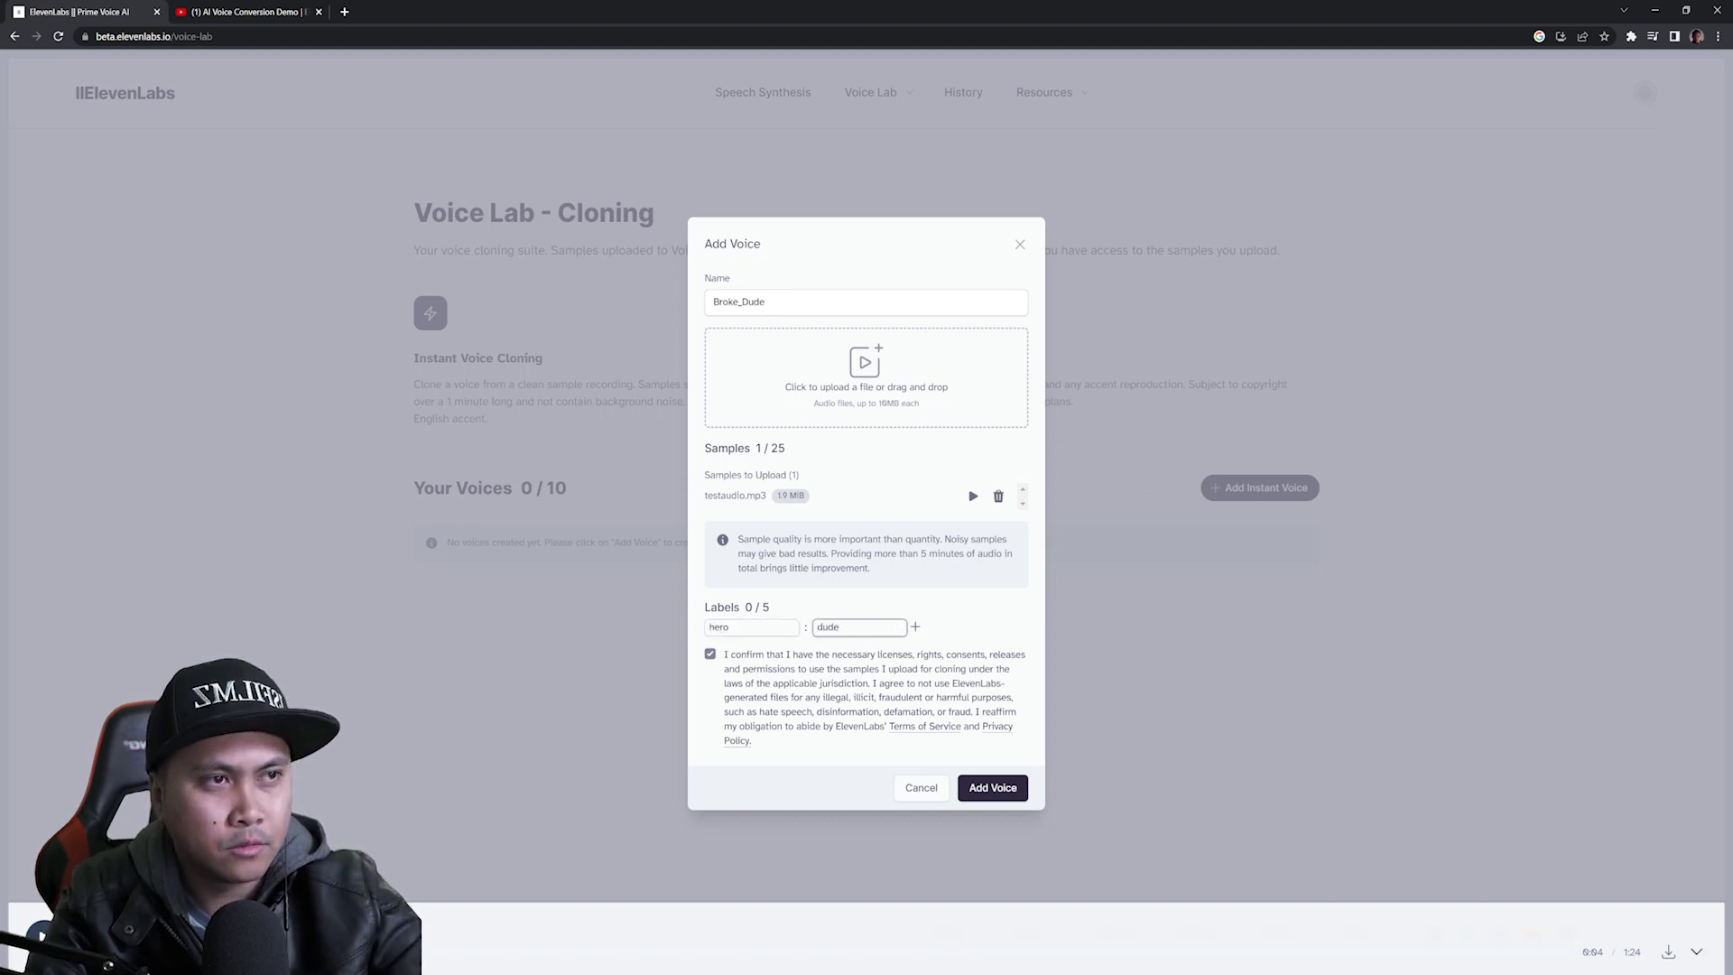
click(984, 790)
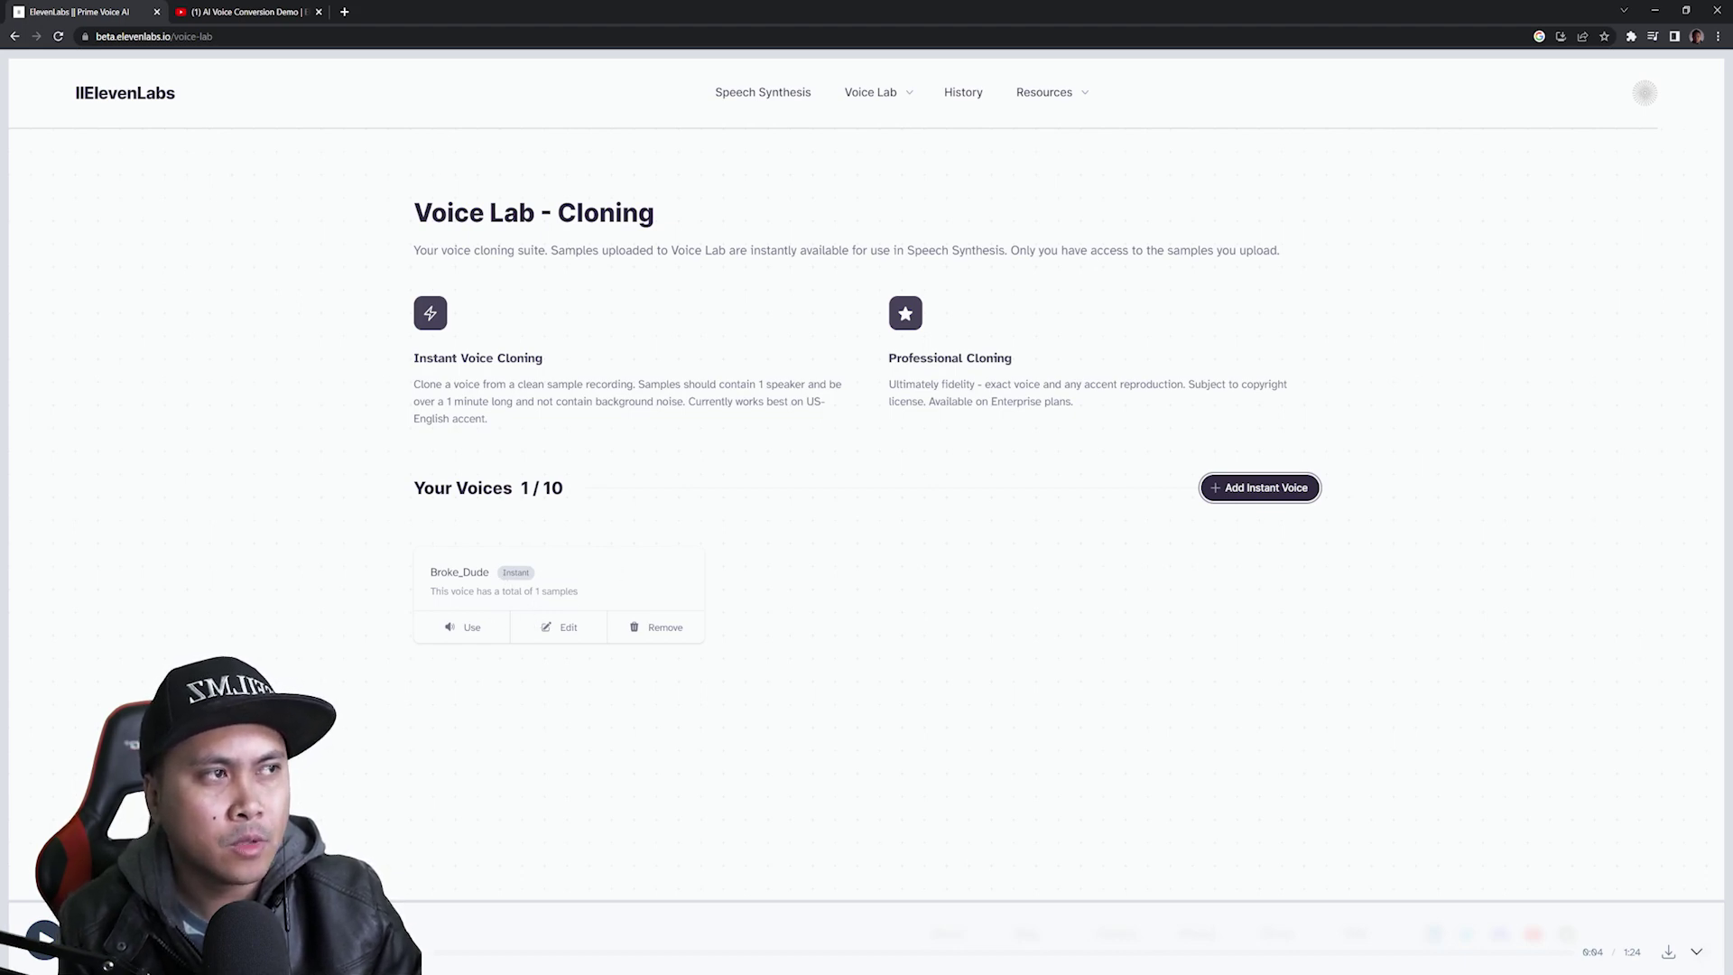
Use the cloned Broke_Dude voice in speech synthesis and generate the existing text with it
click(462, 627)
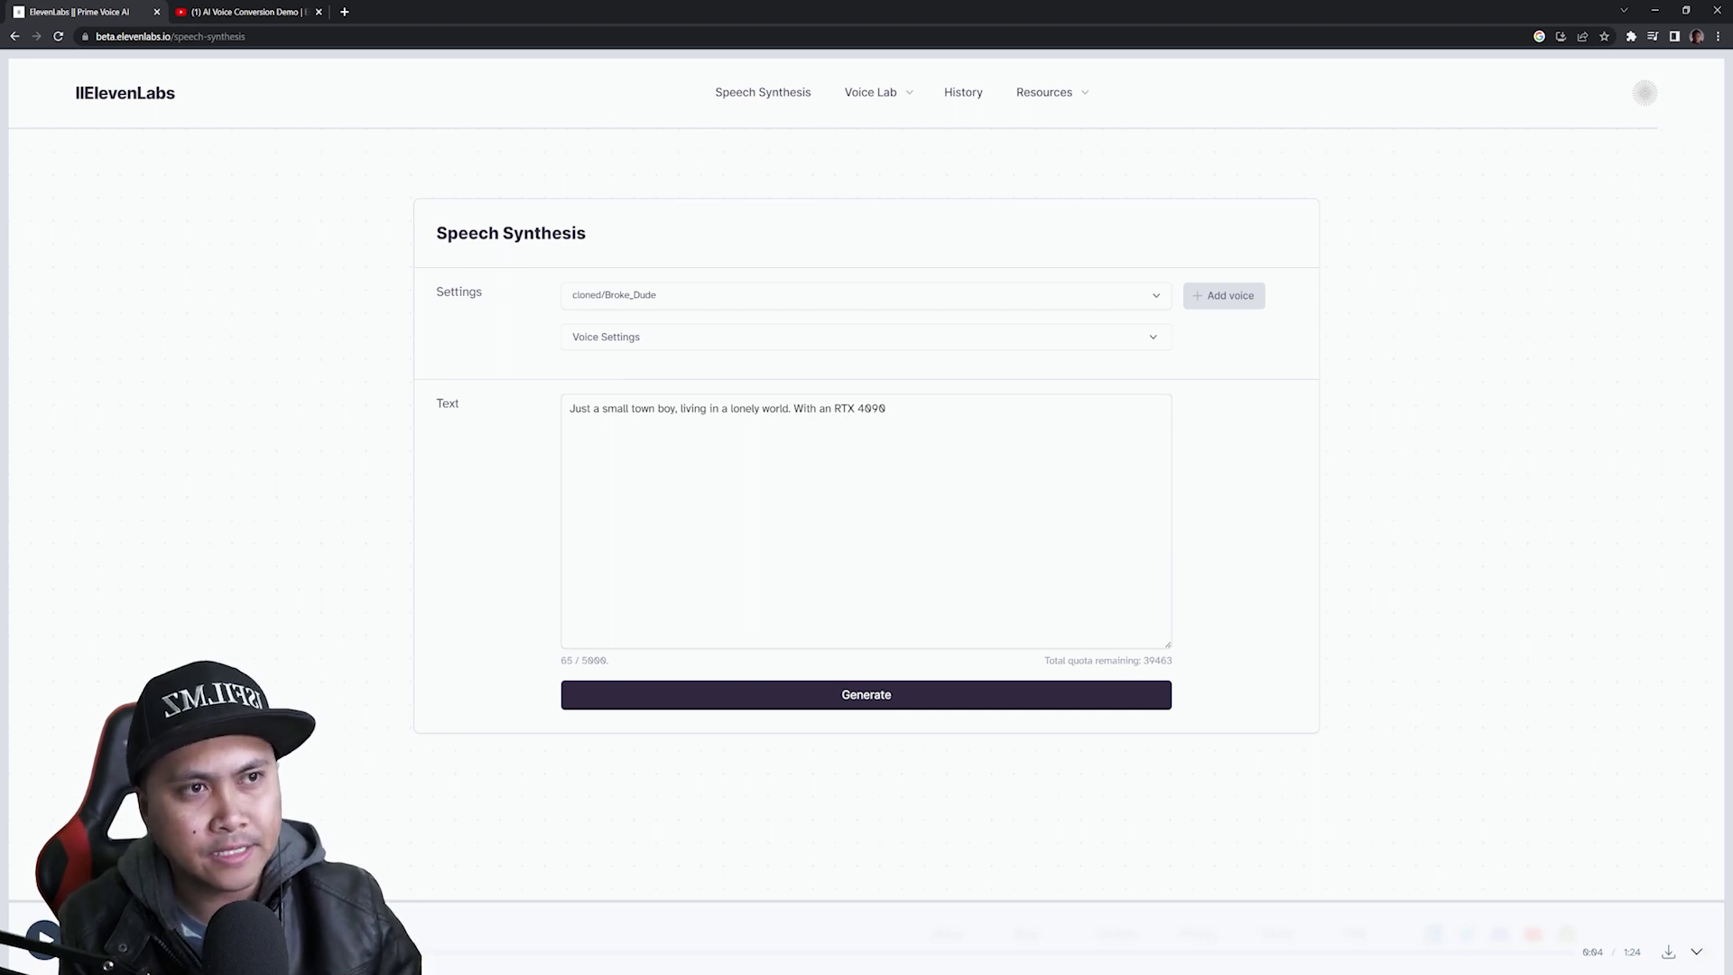
click(868, 697)
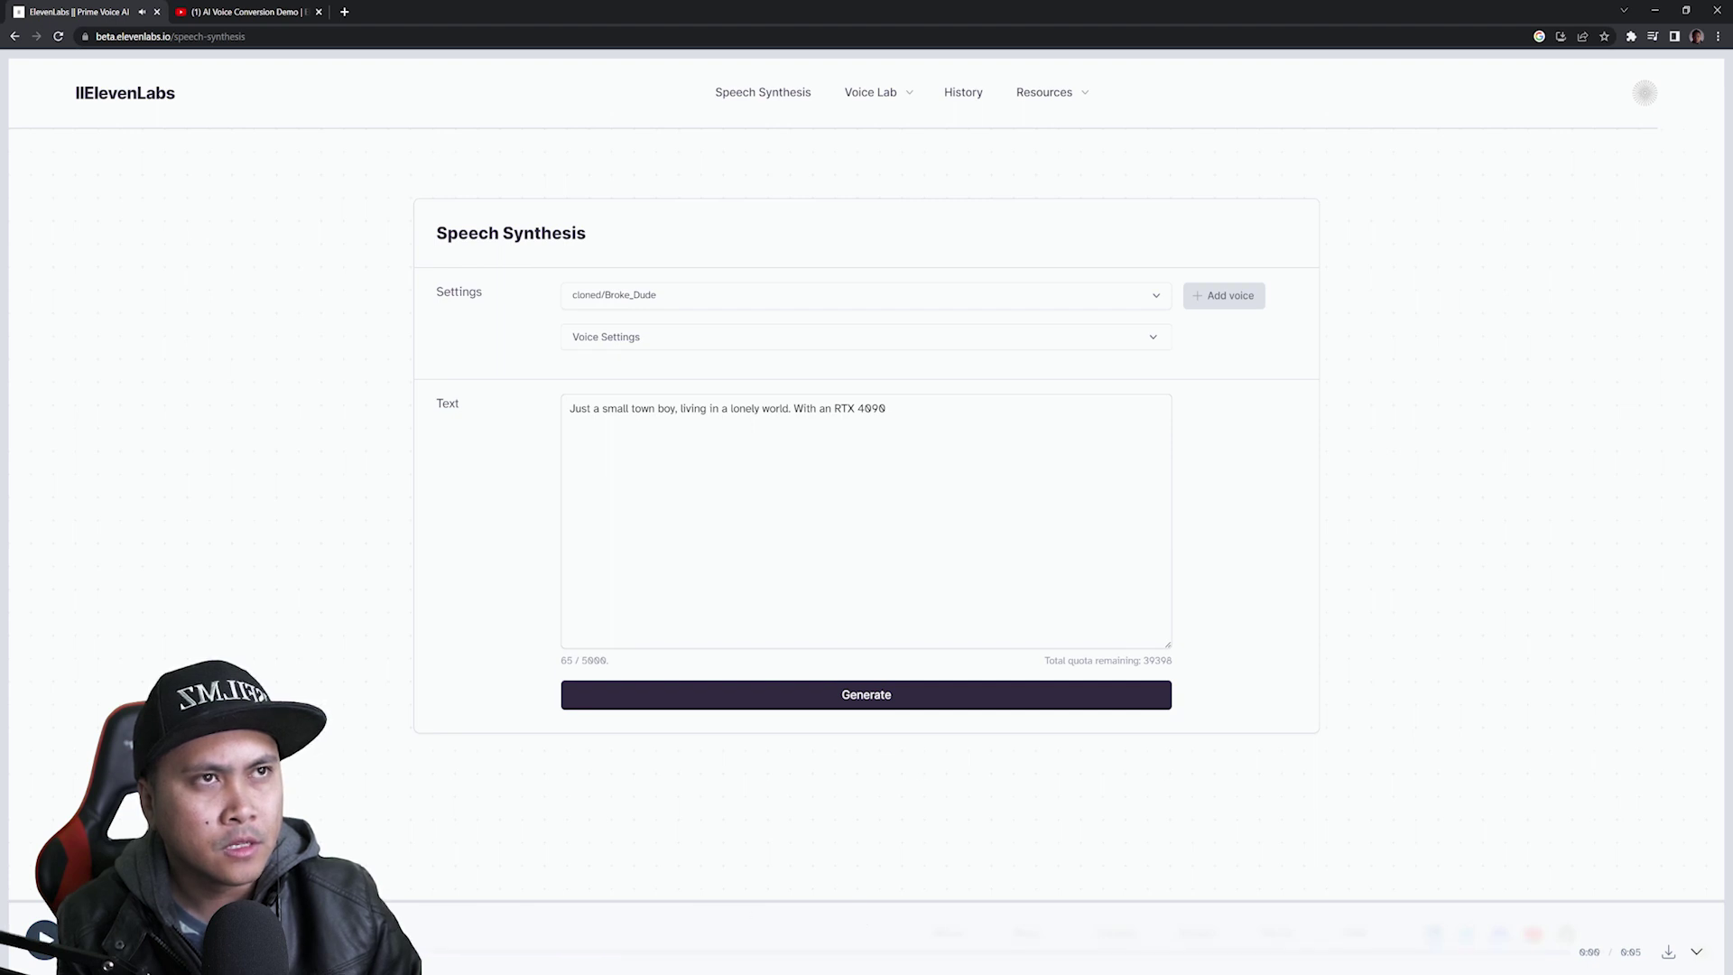
Raise the Stability of the cloned Broke_Dude voice to the most stable end of its range in the voice settings
click(629, 350)
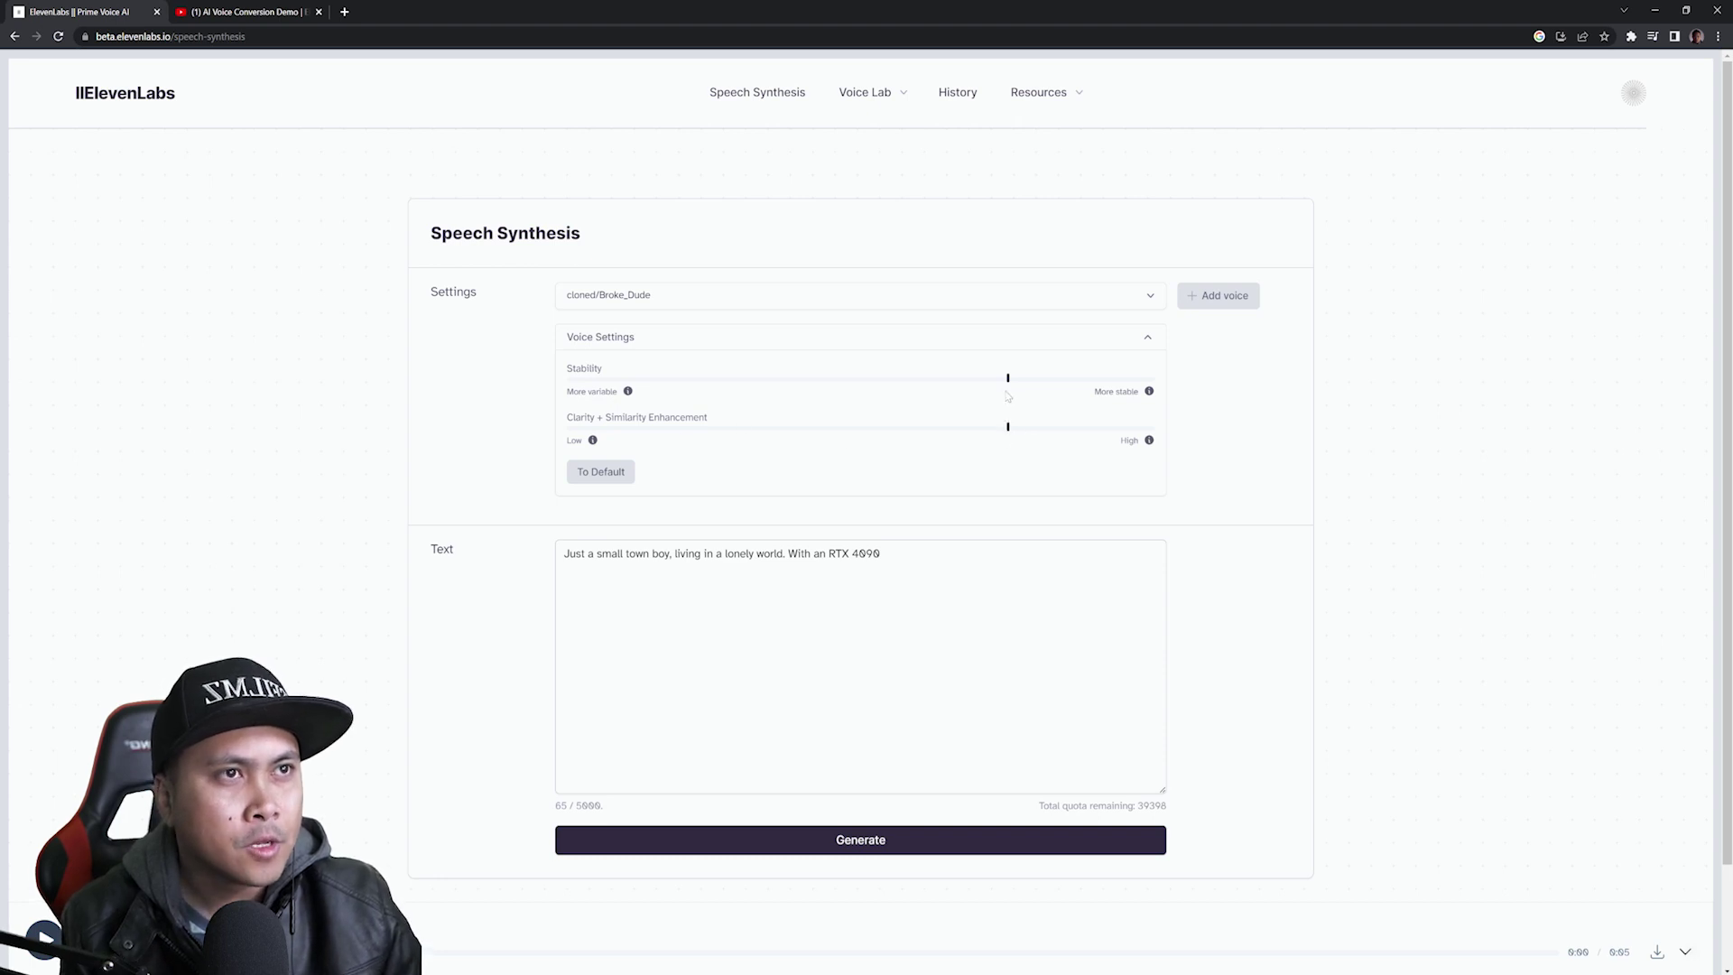
mouse_move(1009, 386)
drag(1009, 385, 1157, 379)
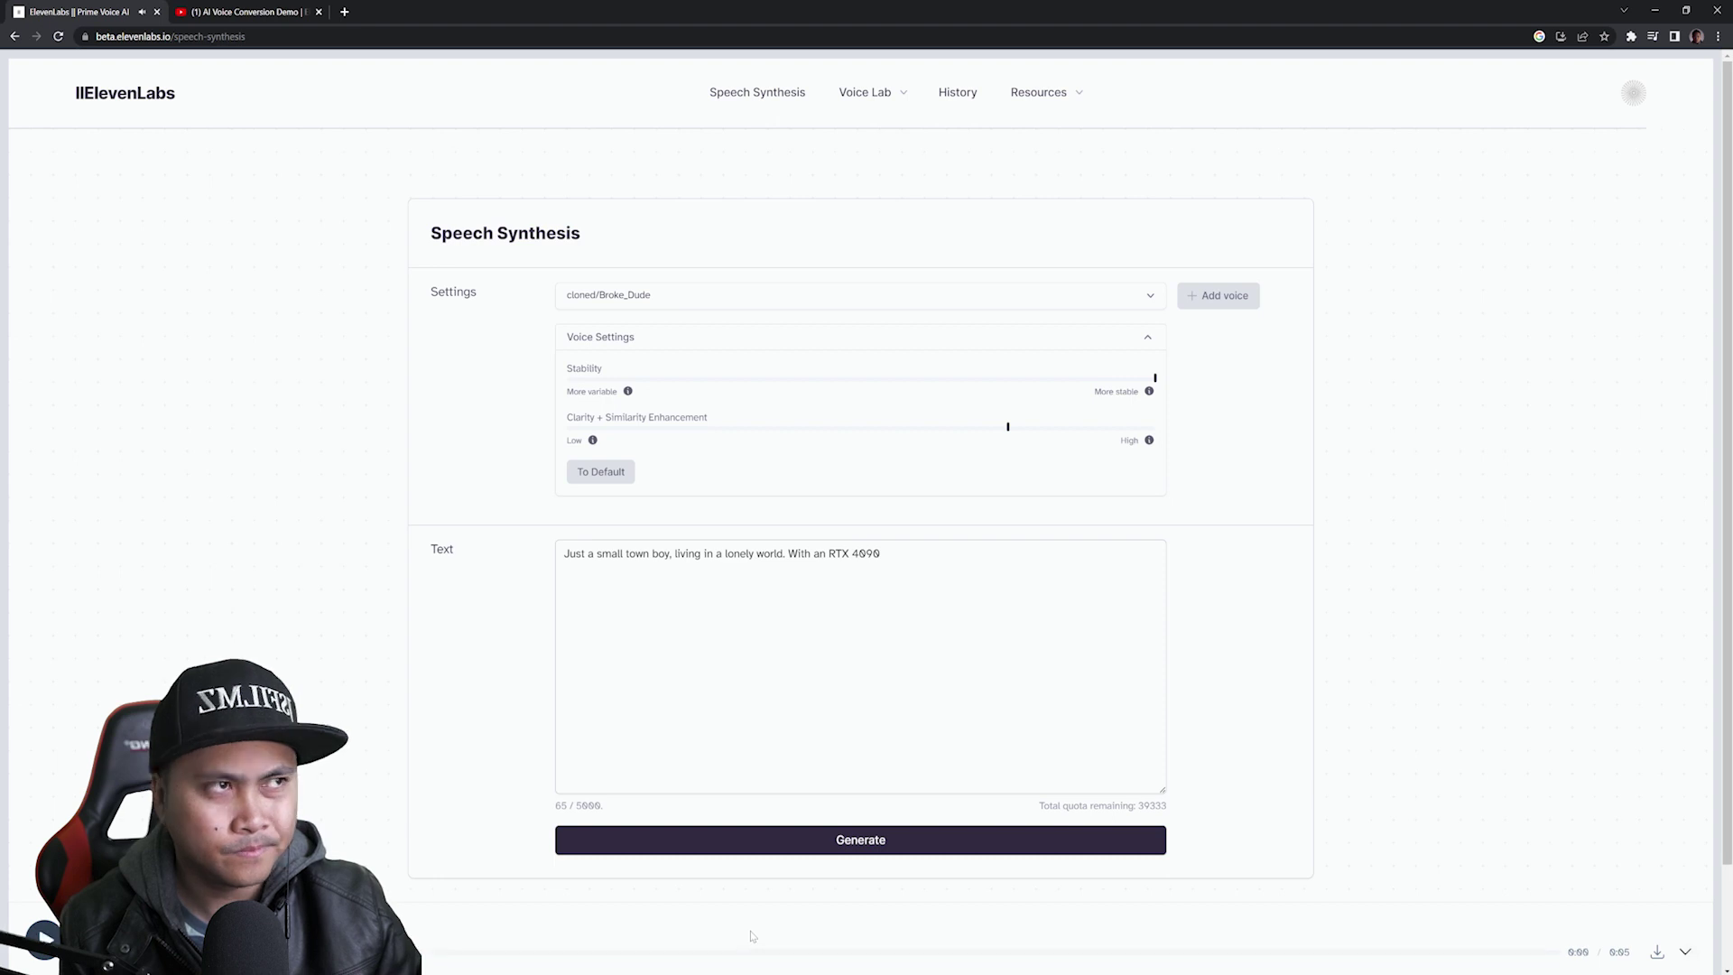
Set Clarity + Similarity Enhancement to 100% and generate the existing text again with the Broke_Dude voice
drag(1003, 429, 1385, 441)
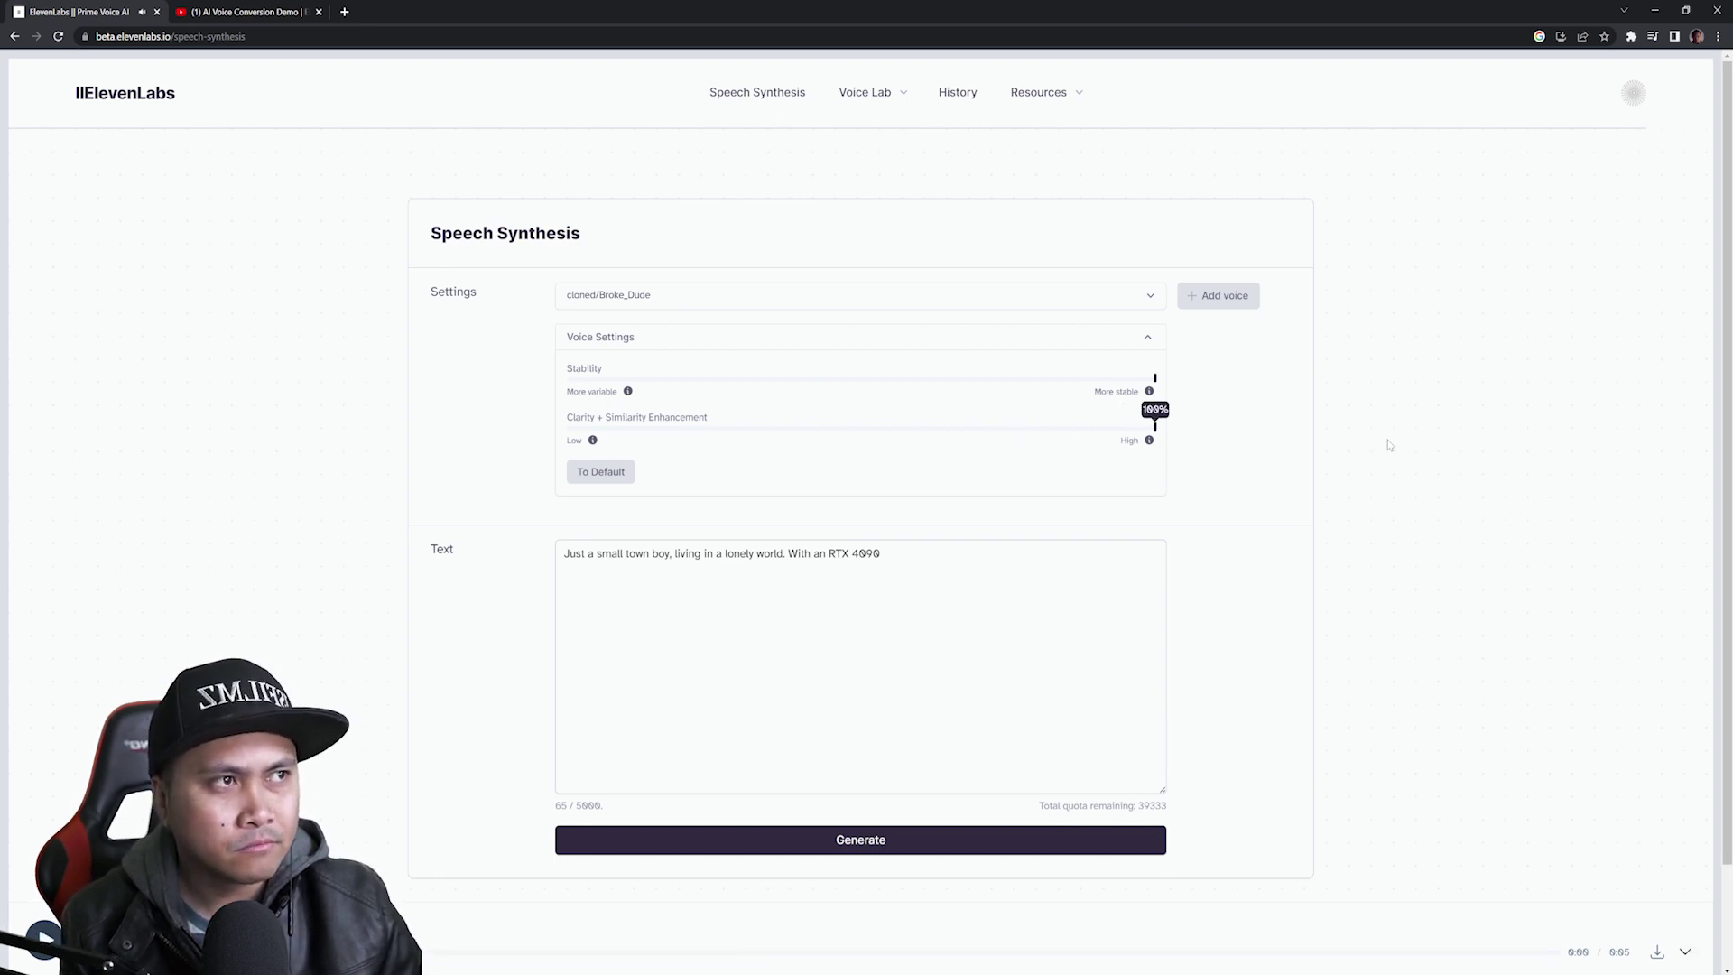
click(806, 838)
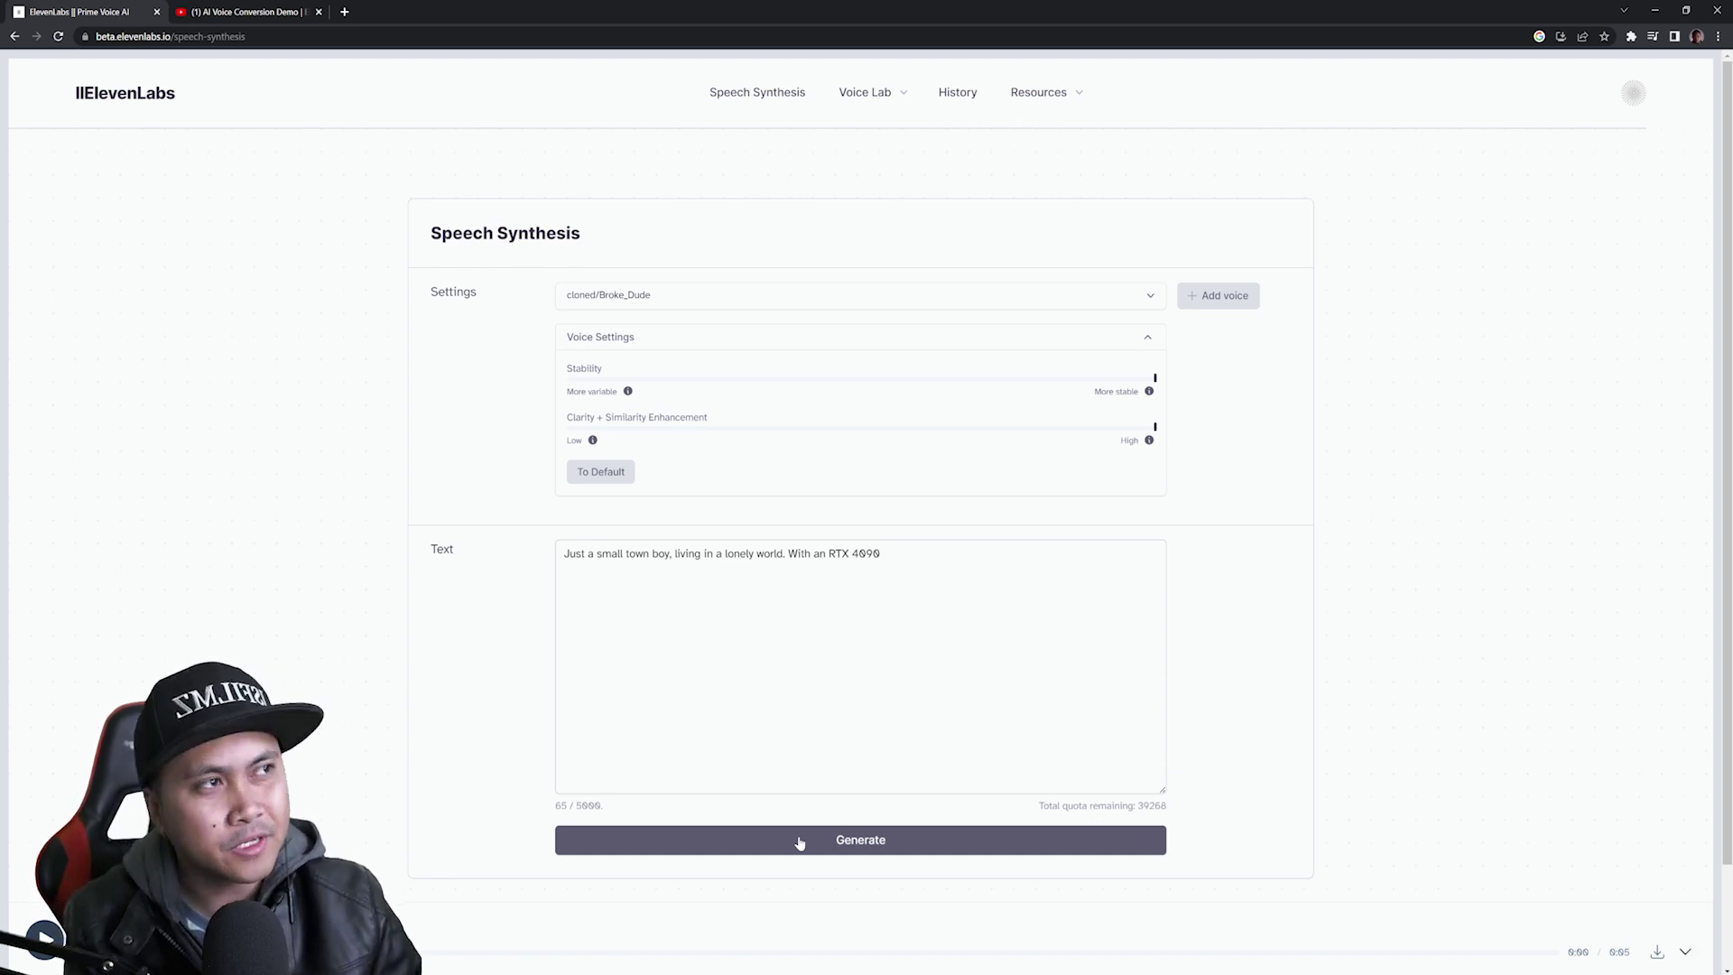
click(799, 842)
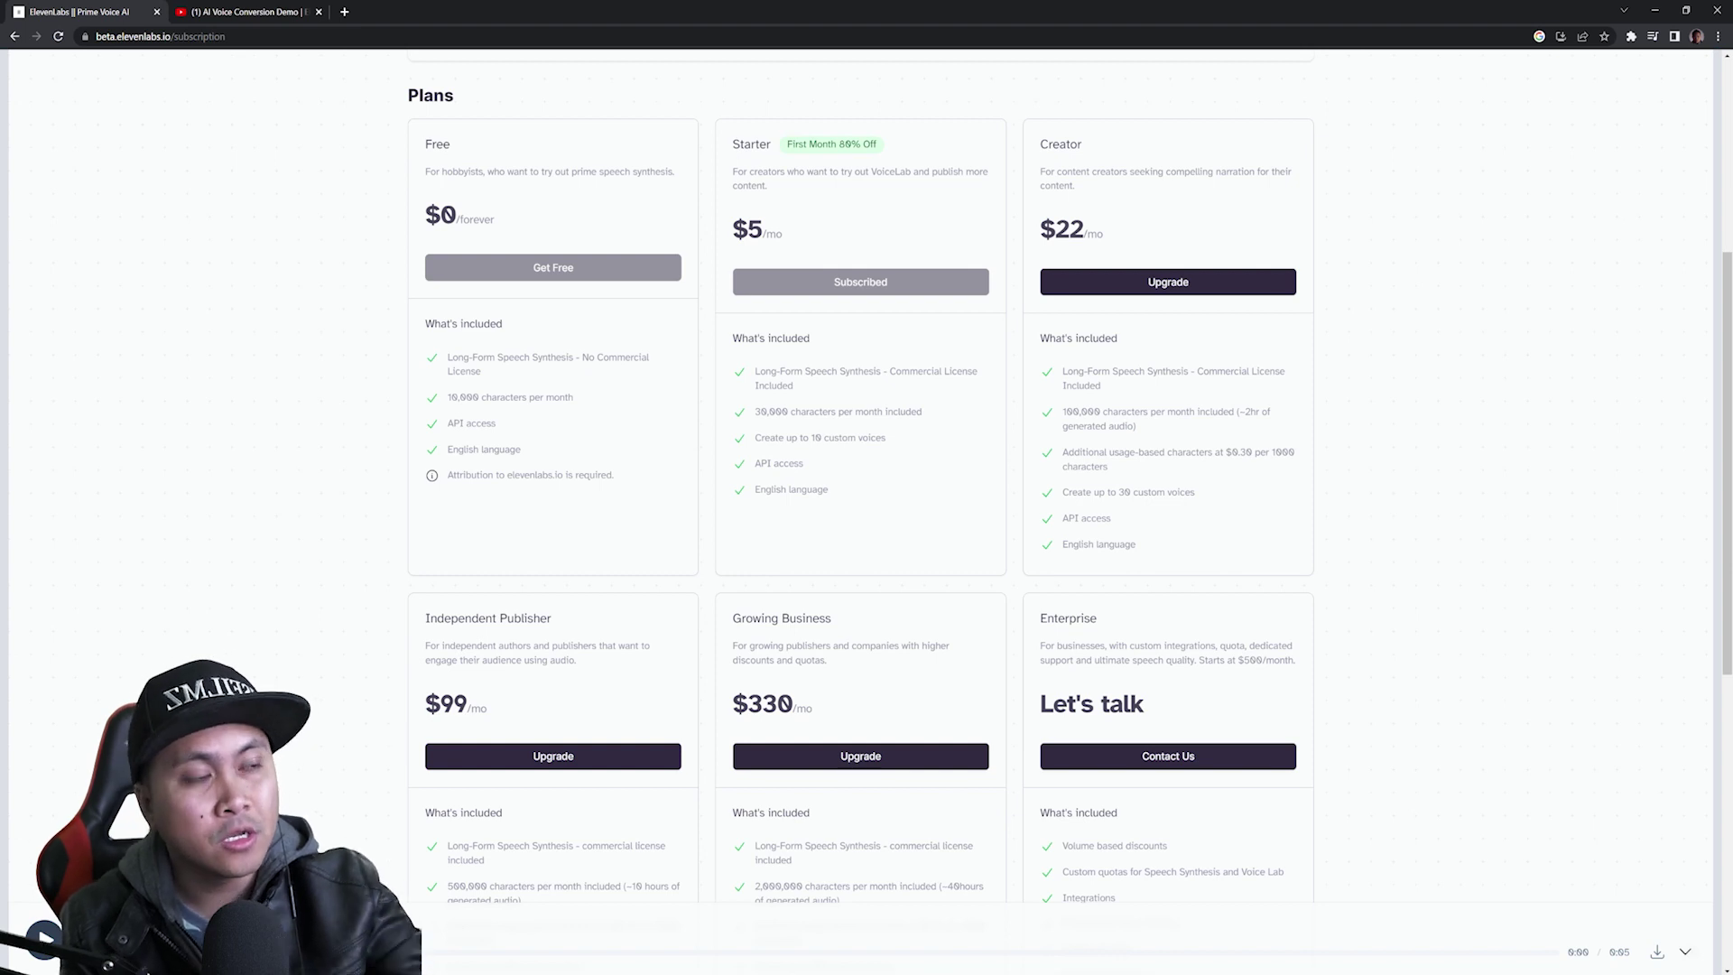
Review the subscription plans, comparing their monthly prices, character quotas and custom voice limits
scroll(1071, 482, down, 1)
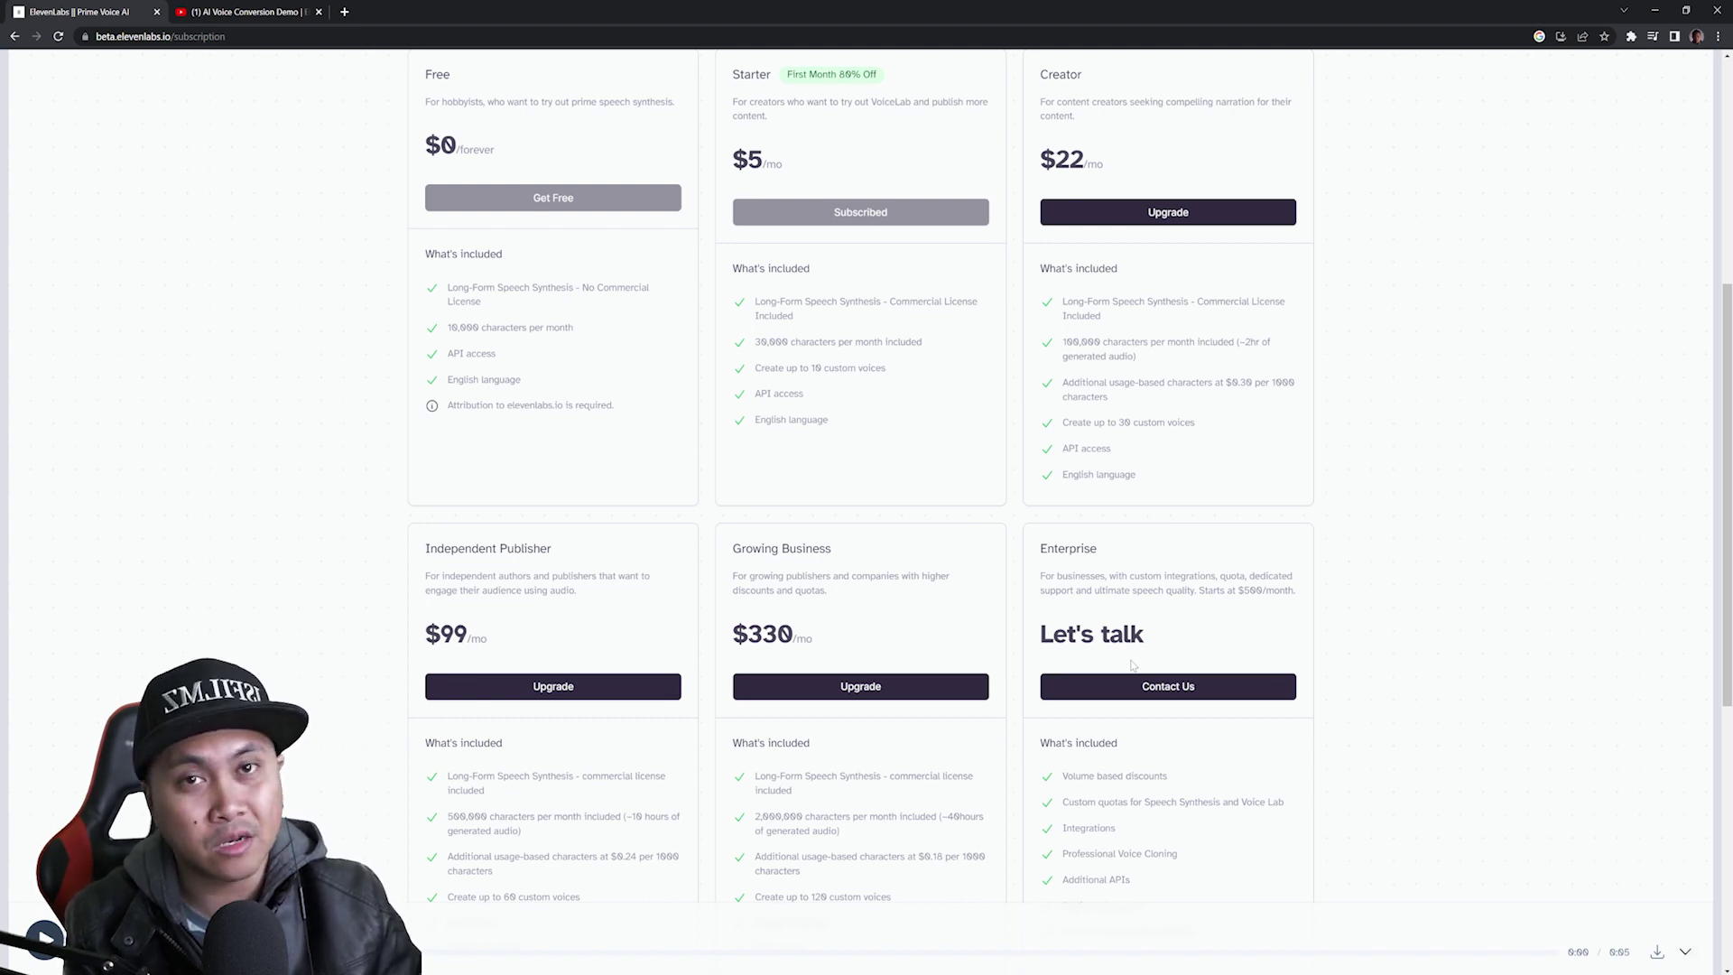
scroll(1128, 664, up, 1)
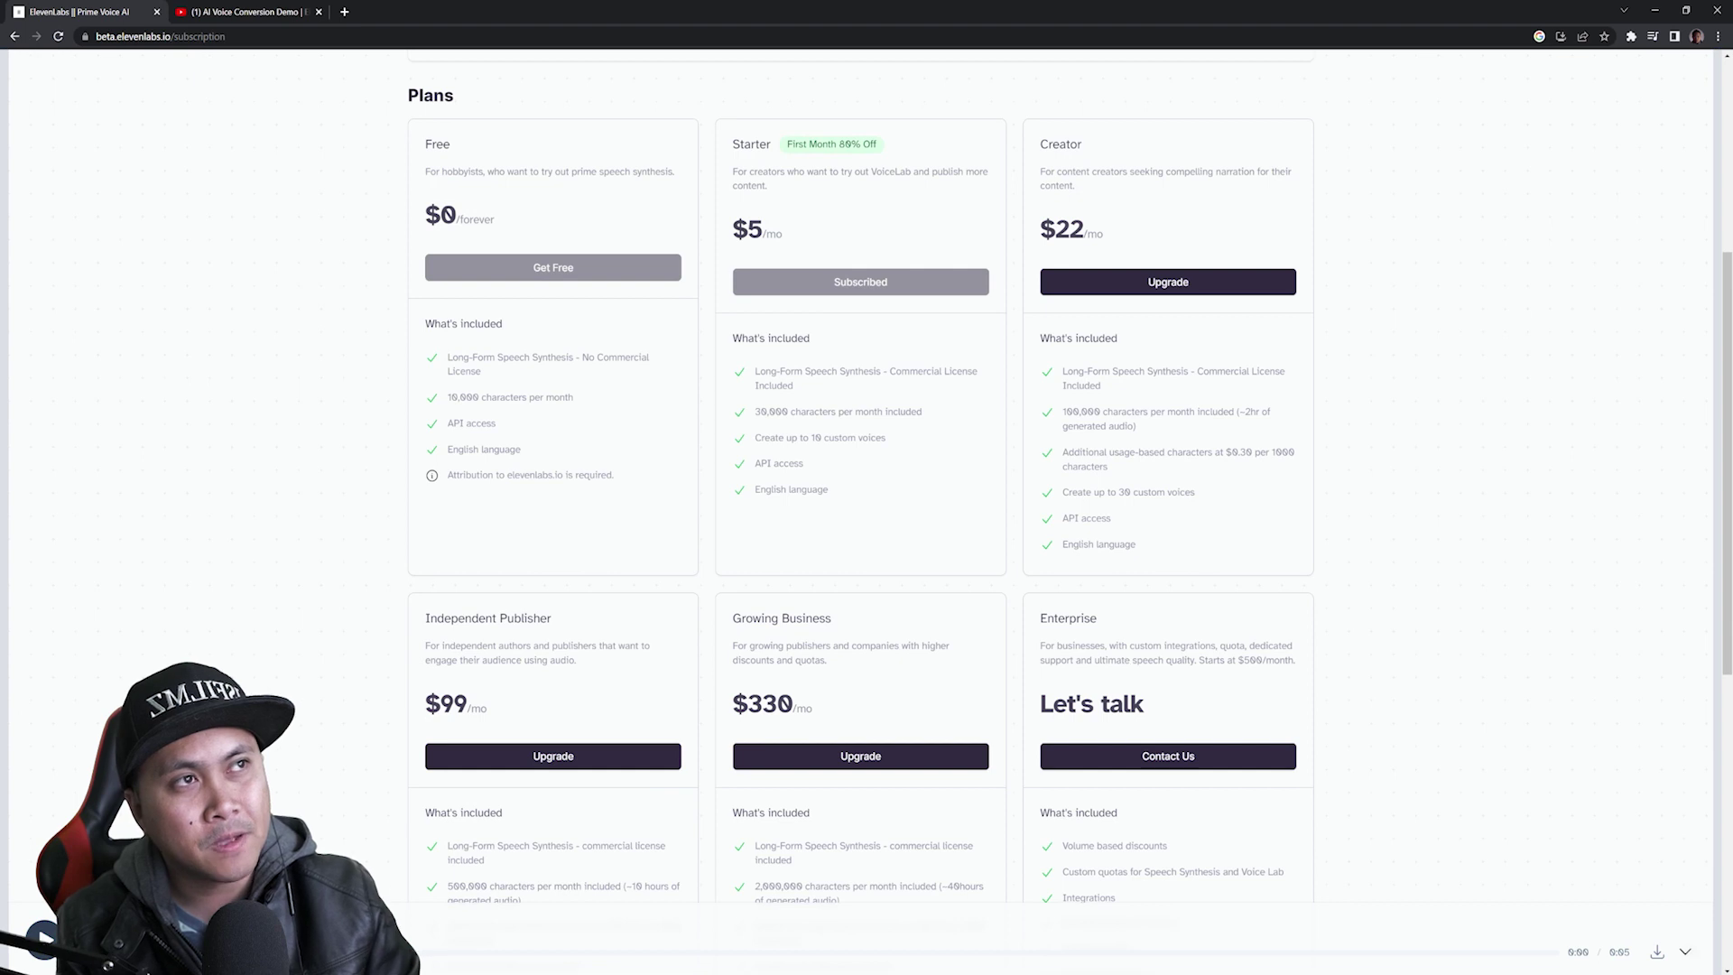